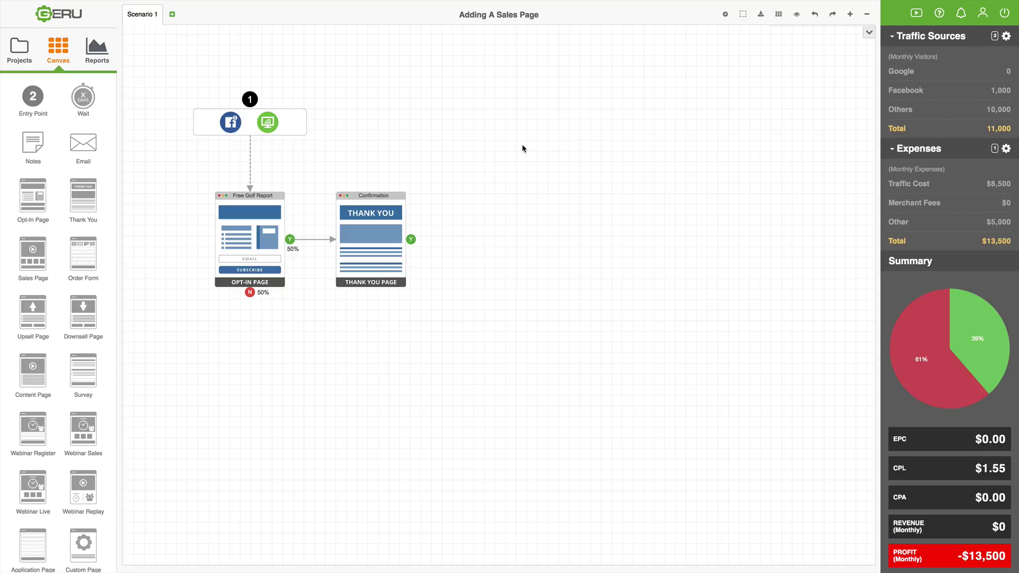
- Look over the Confirmation page's settings and close them without changes
scroll(920, 215, "down", 1)
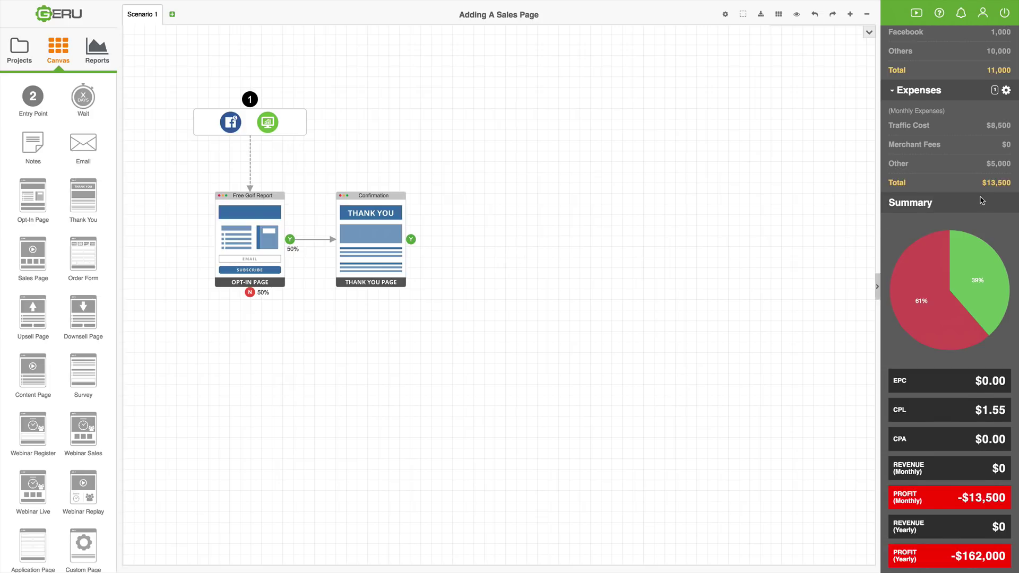
scroll(988, 192, "up", 2)
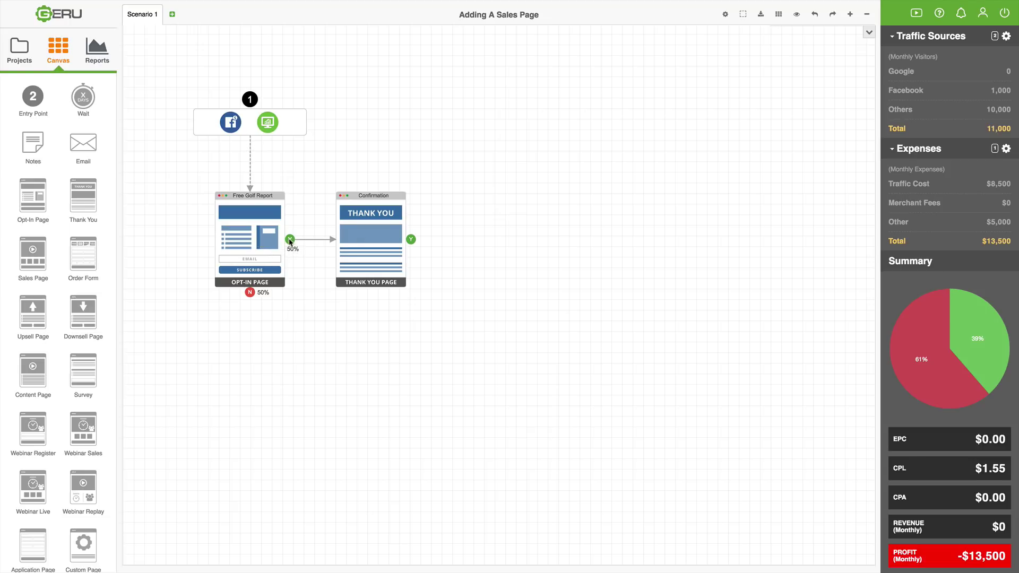
double_click(374, 236)
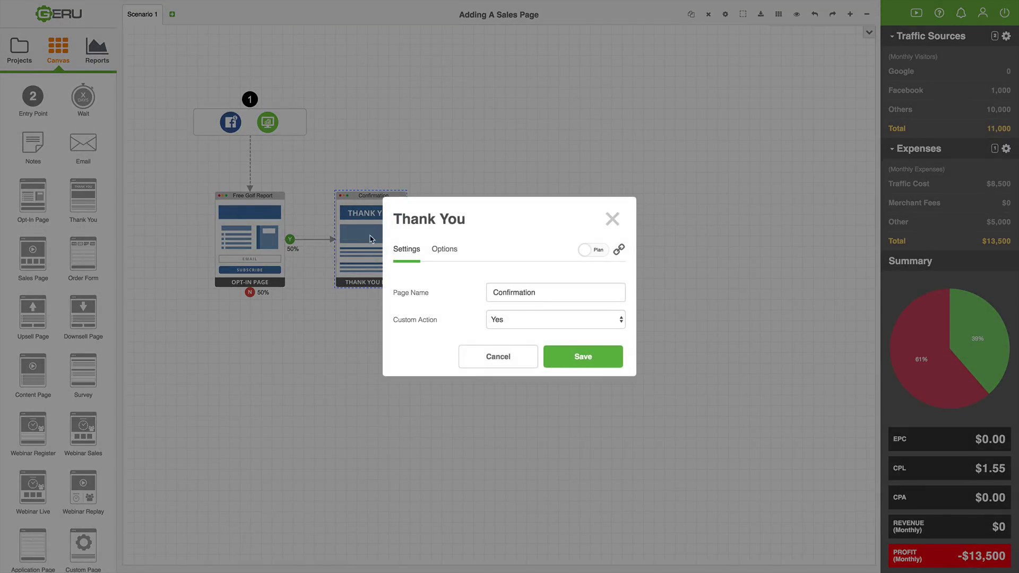
left_click(492, 357)
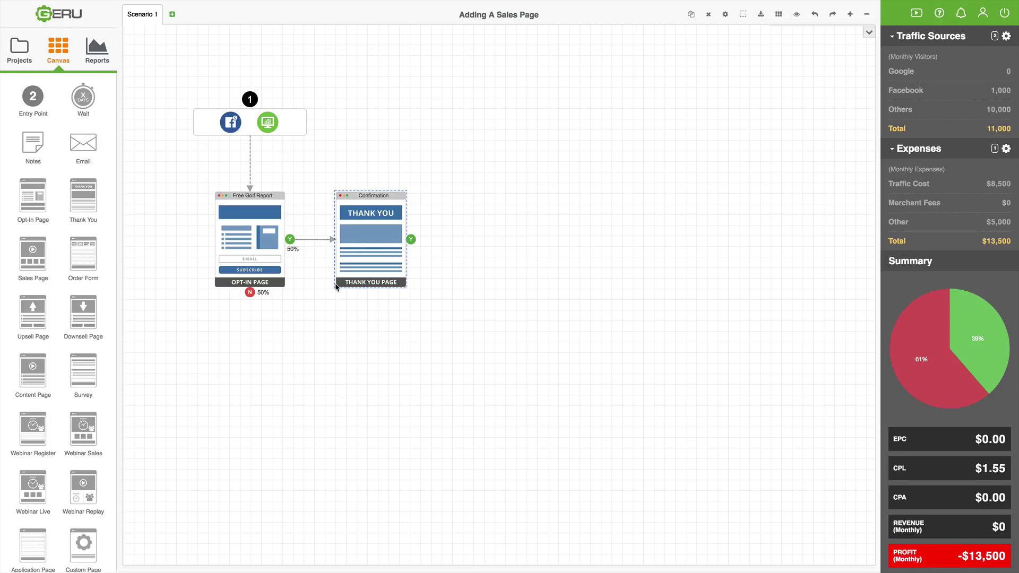
- Add an email step after Confirmation named 'Welcome Email' with a 50% click rate, and save it
left_click_drag(87, 147, 462, 237)
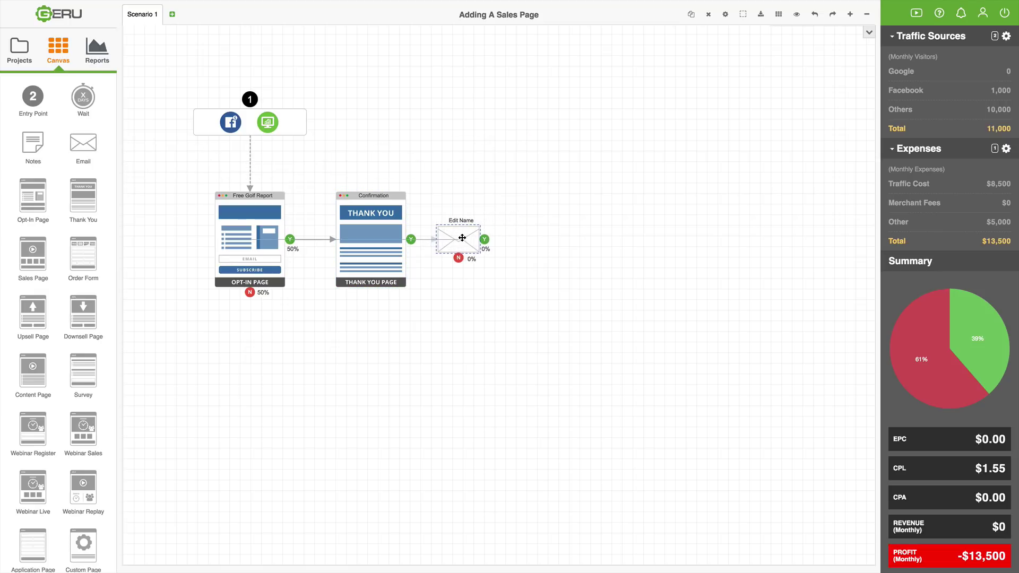
left_click(393, 332)
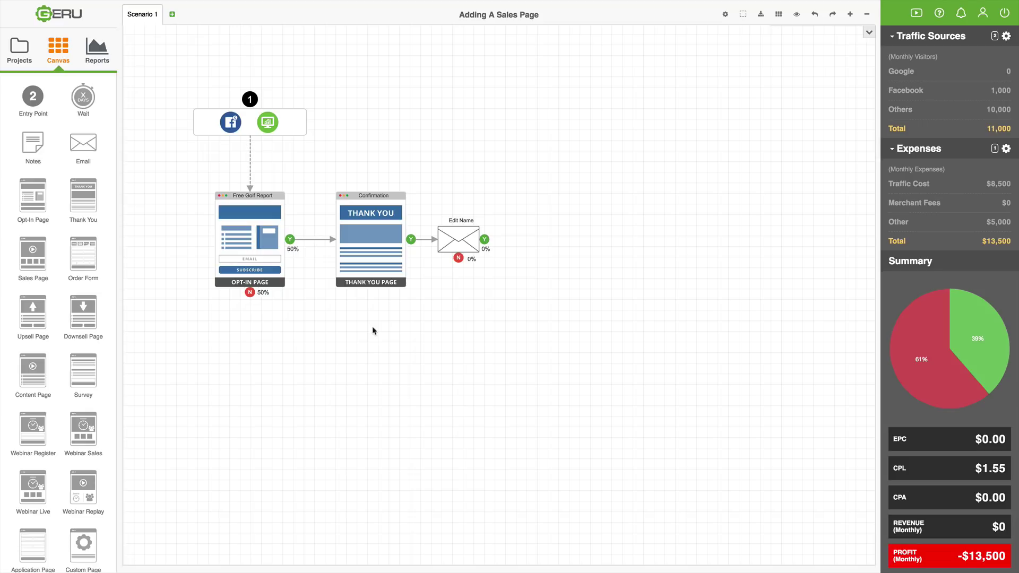
double_click(463, 237)
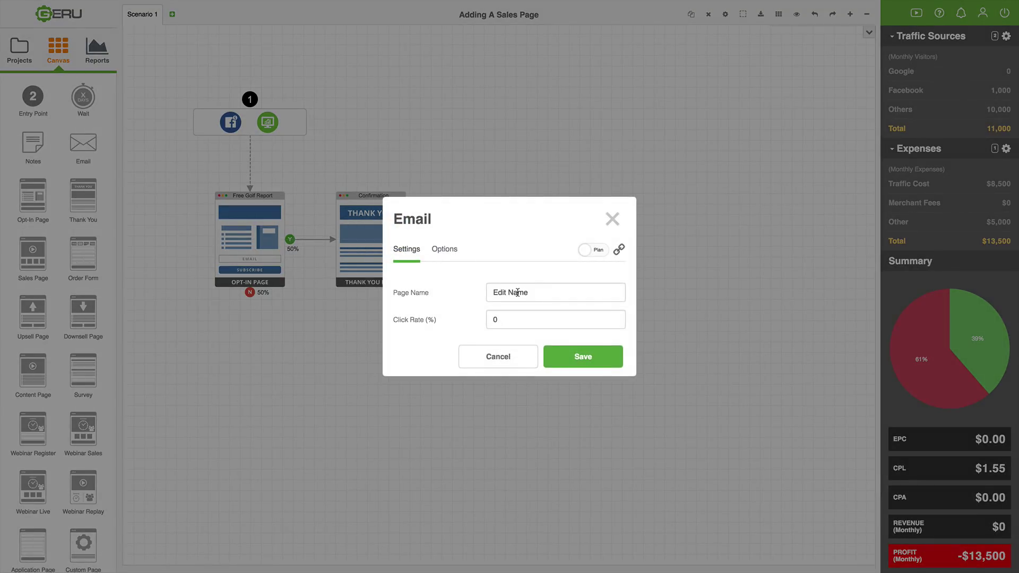
triple_click(535, 293)
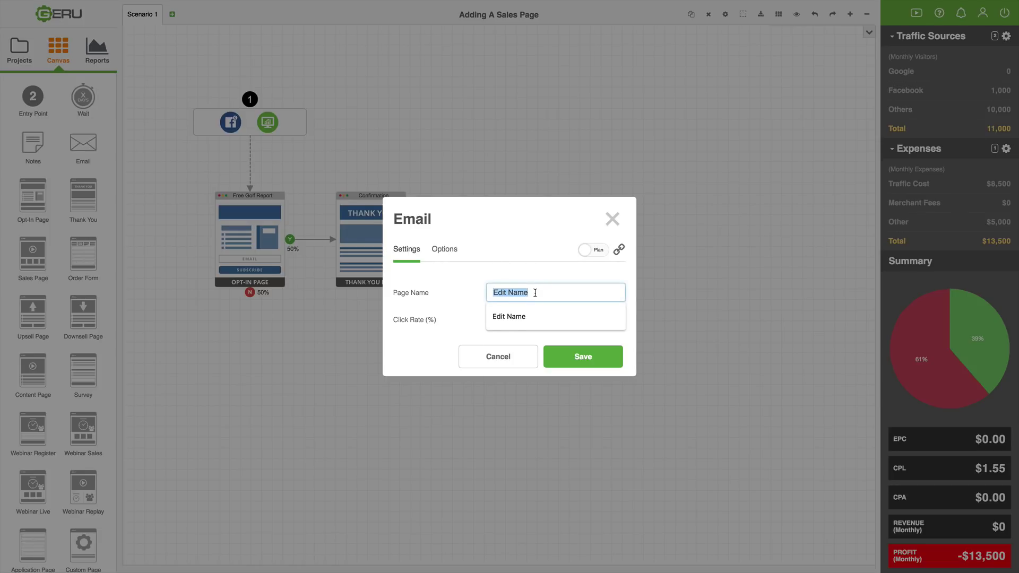
type("Welcome Email")
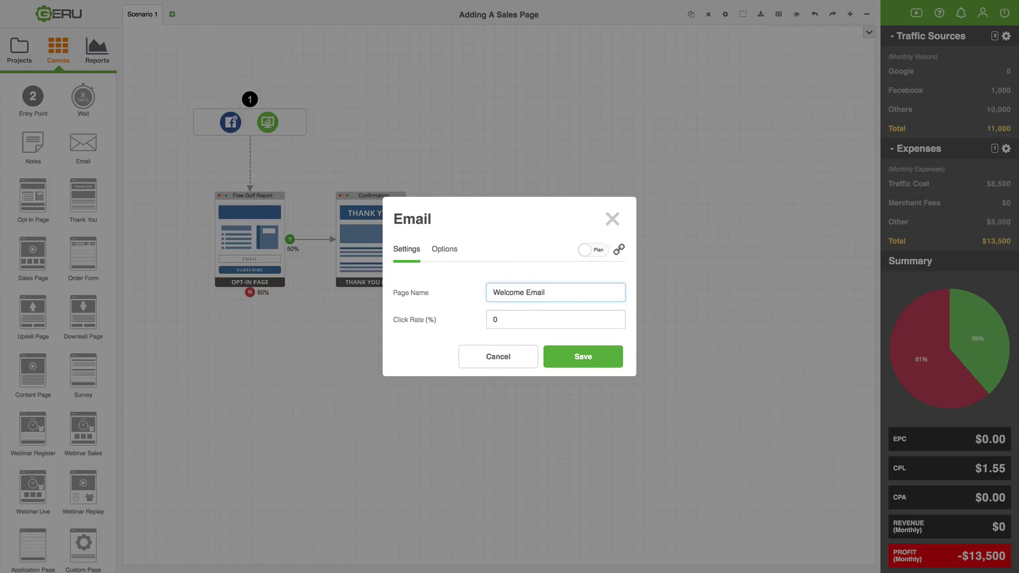
left_click(516, 317)
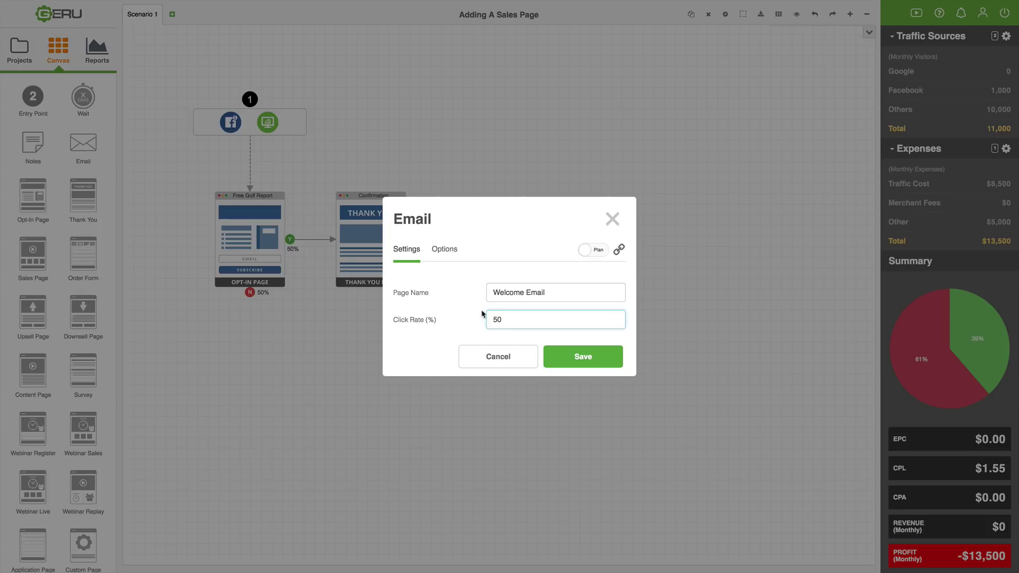
left_click(575, 357)
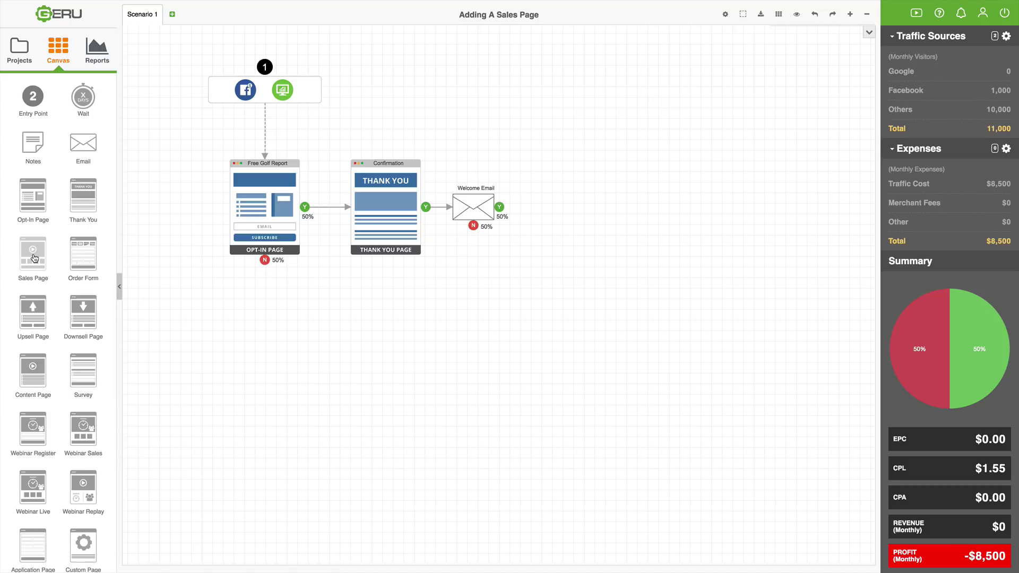
- Add a Sales Page with its Order Form and move both up beside the Welcome Email to connect them
left_click_drag(33, 259, 588, 362)
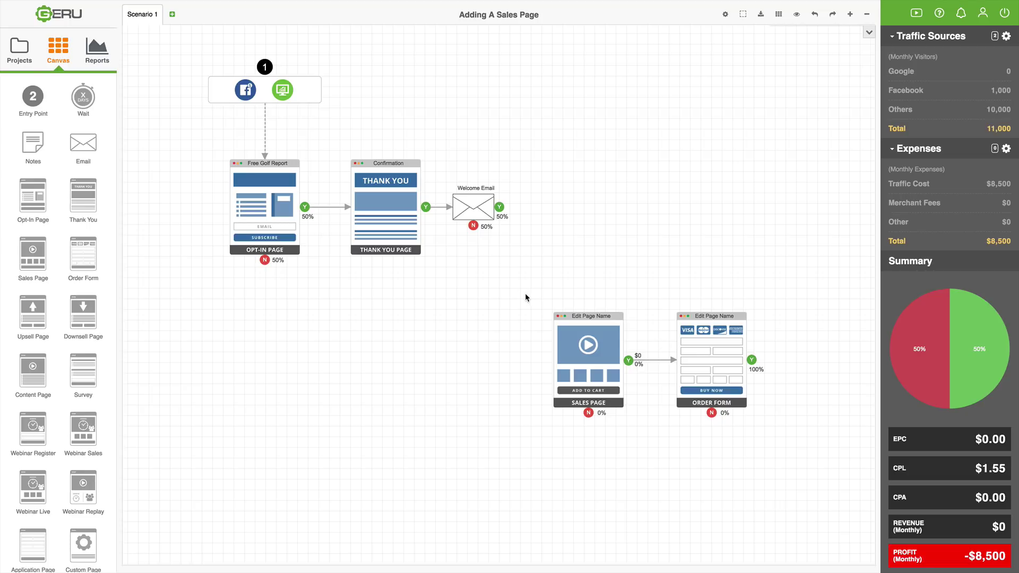
left_click_drag(525, 292, 793, 445)
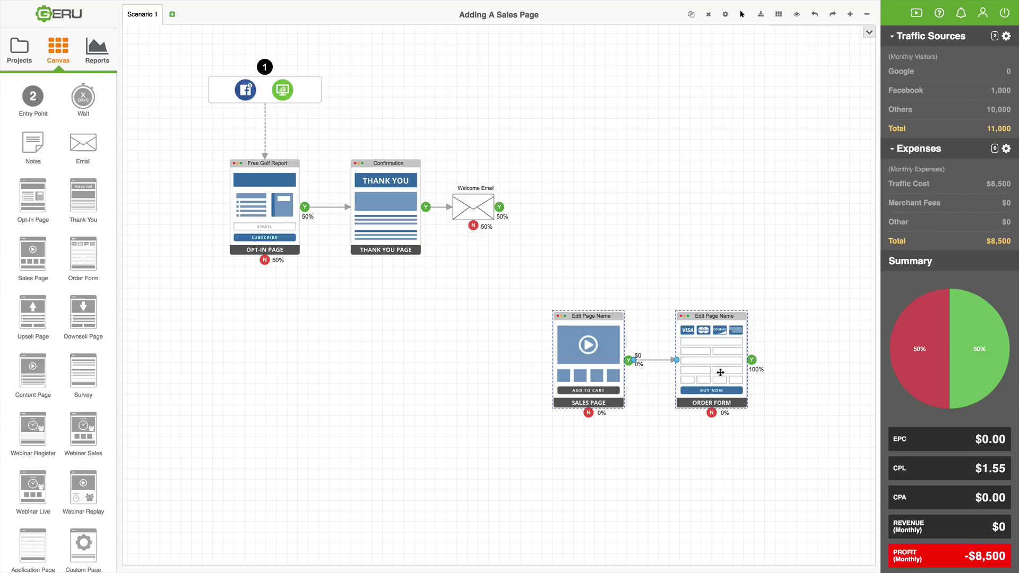
left_click_drag(720, 372, 699, 218)
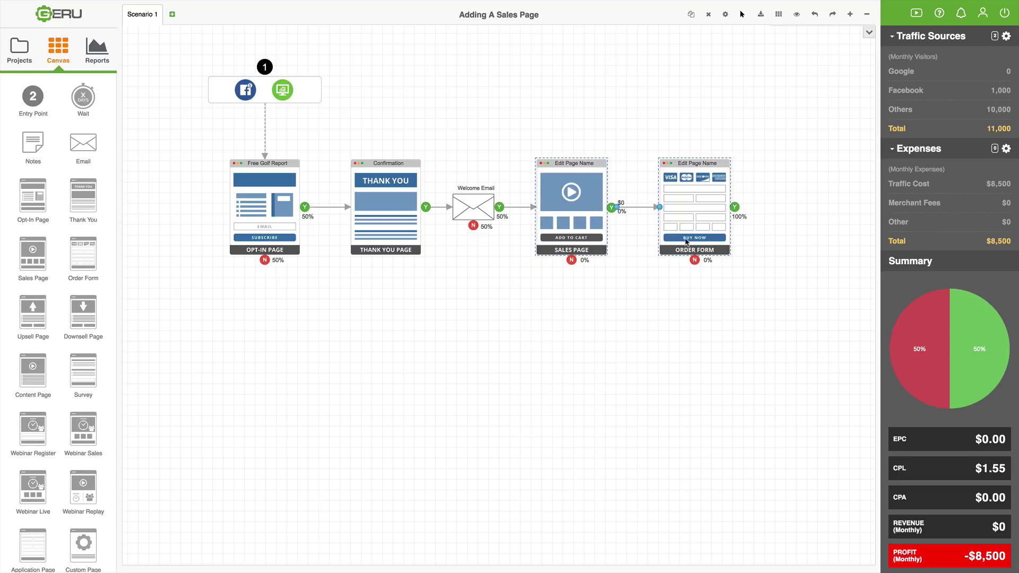
left_click(614, 300)
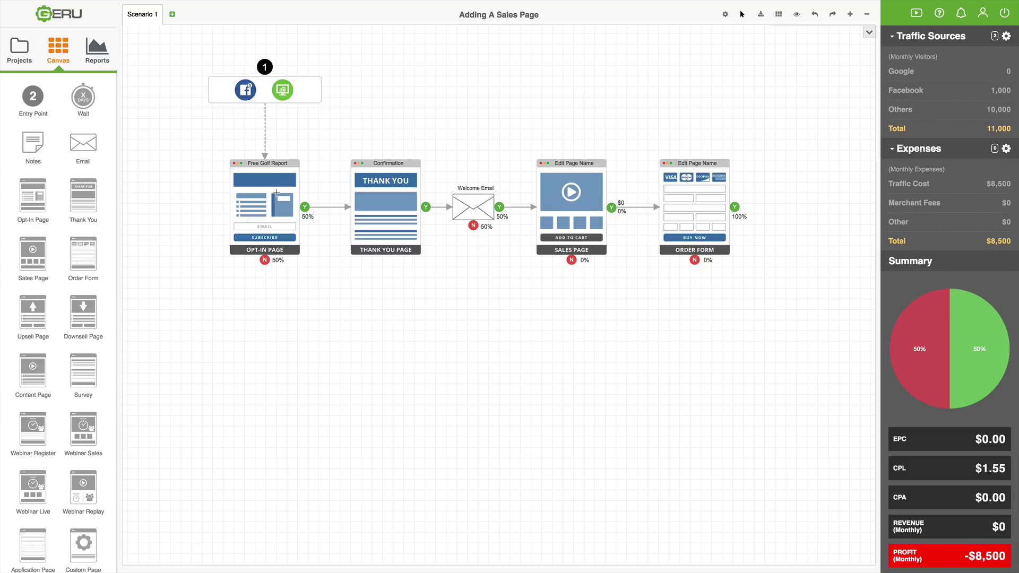
left_click(283, 214)
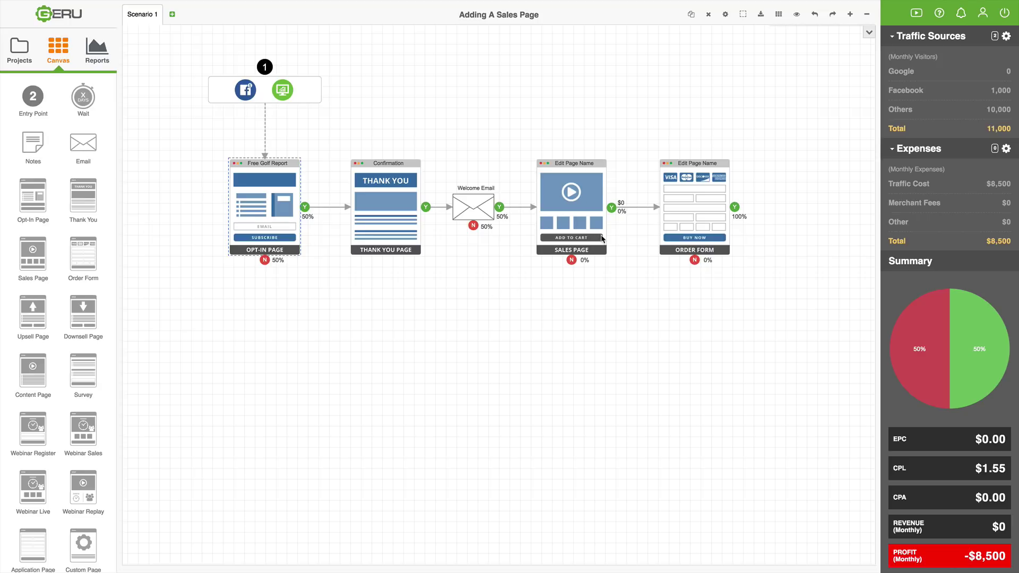
- Open the new sales page's settings and close them without saving
left_click(567, 200)
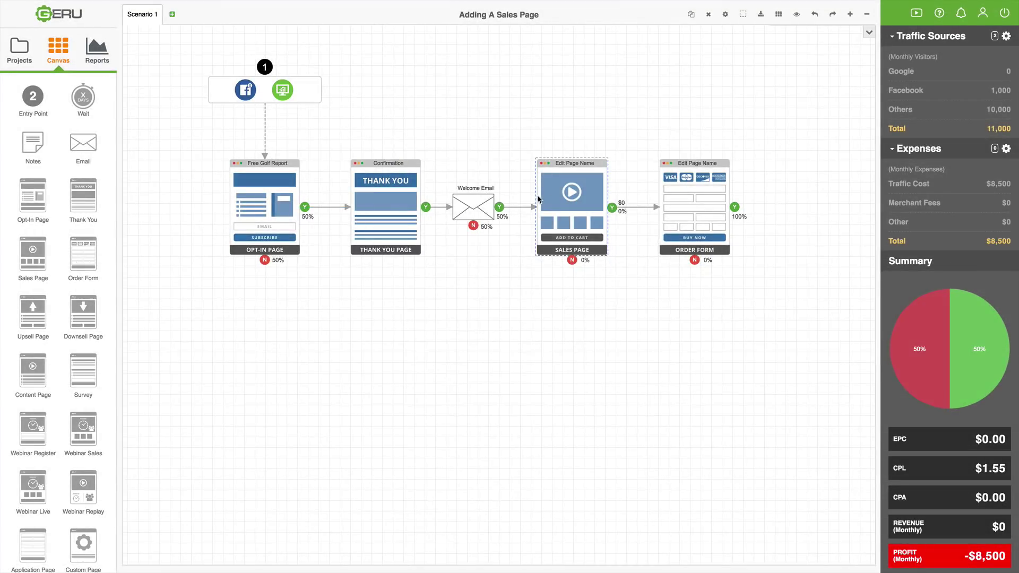
left_click(566, 200)
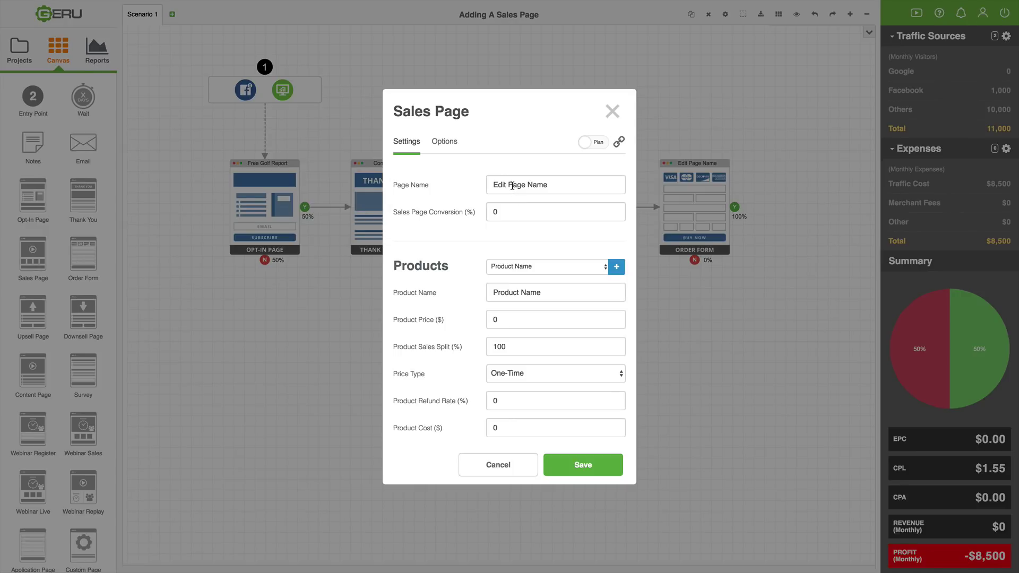
left_click(511, 185)
triple_click(511, 185)
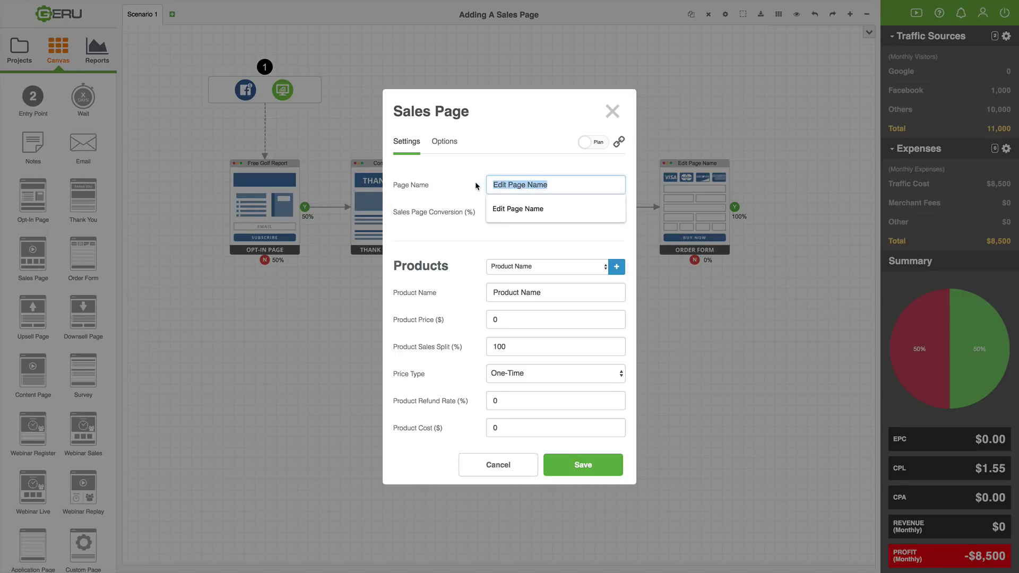
left_click(510, 464)
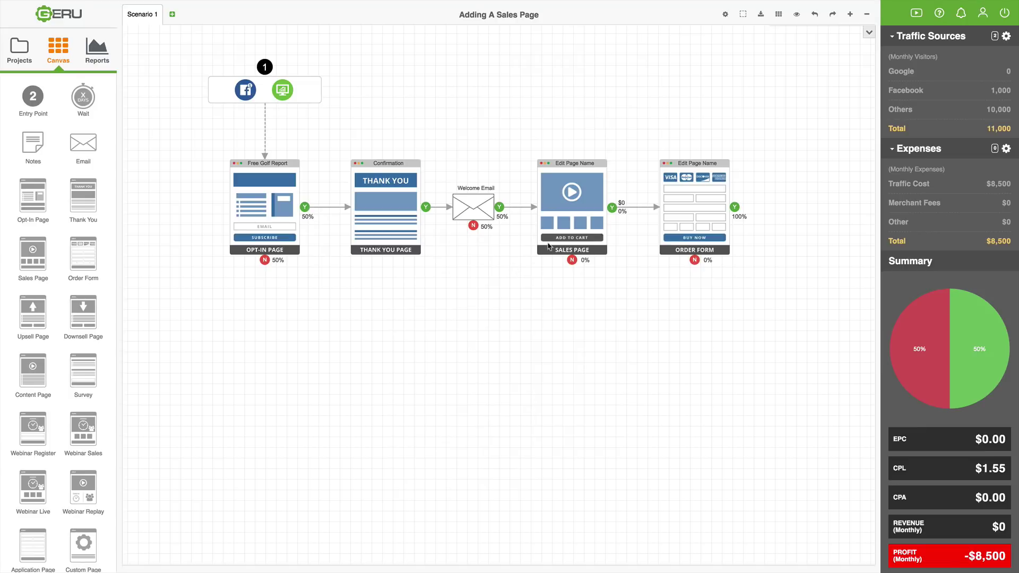
- Rename the page to 'Sales Page' and give it a 10% conversion rate
left_click(568, 209)
double_click(568, 209)
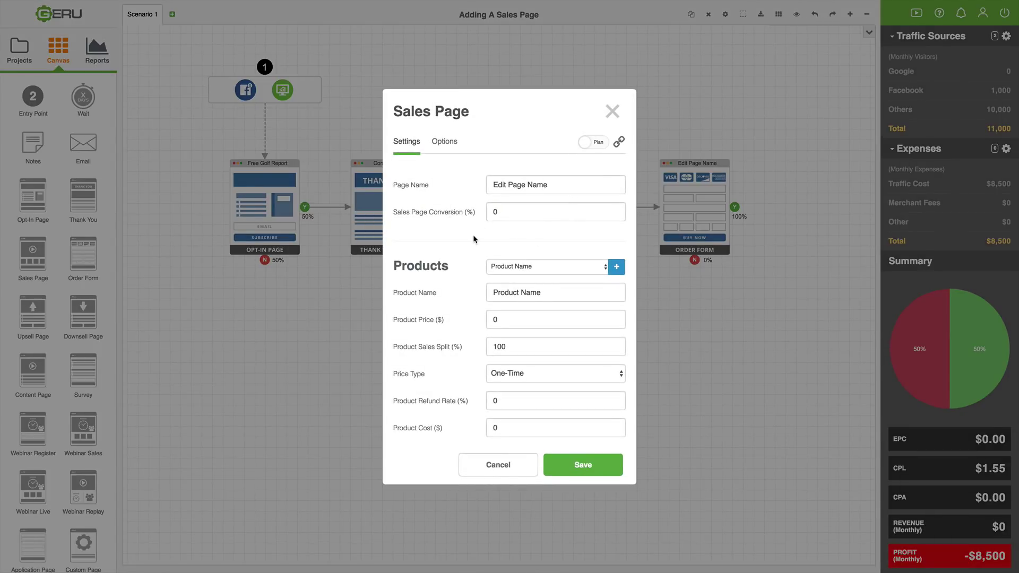
triple_click(528, 185)
type("Sales Page")
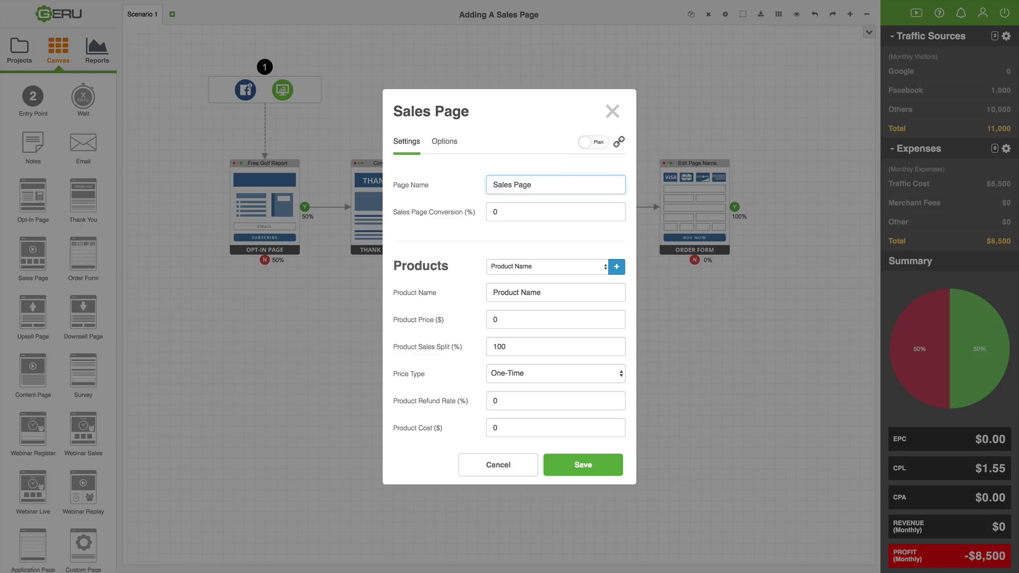
left_click(498, 211)
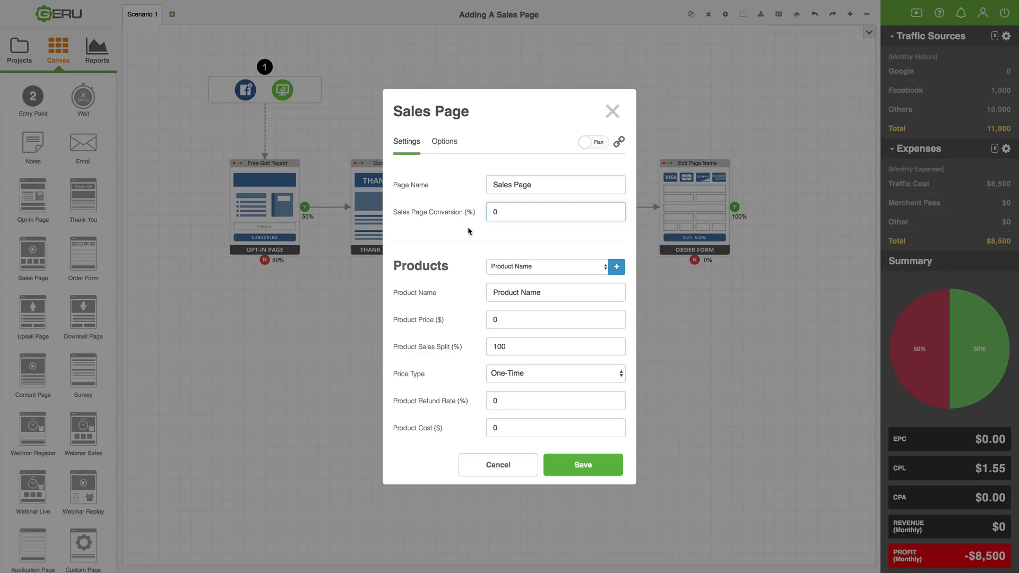
double_click(503, 212)
type("10")
left_click(466, 245)
- Name the product 'Beginners Golf Course' and price it at $197
double_click(542, 293)
left_click(519, 294)
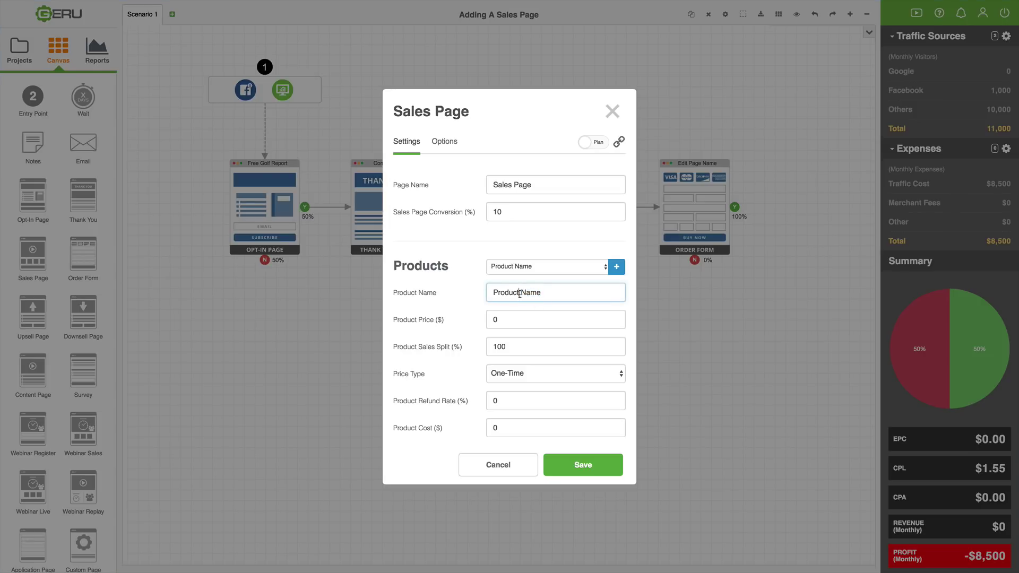
triple_click(519, 294)
type("Beginners Golf Course")
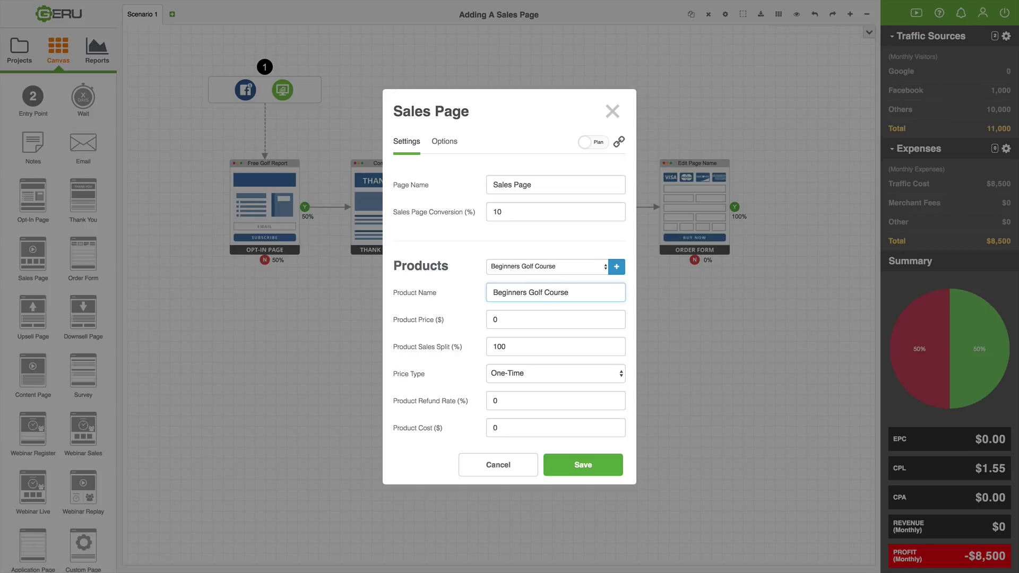
double_click(501, 321)
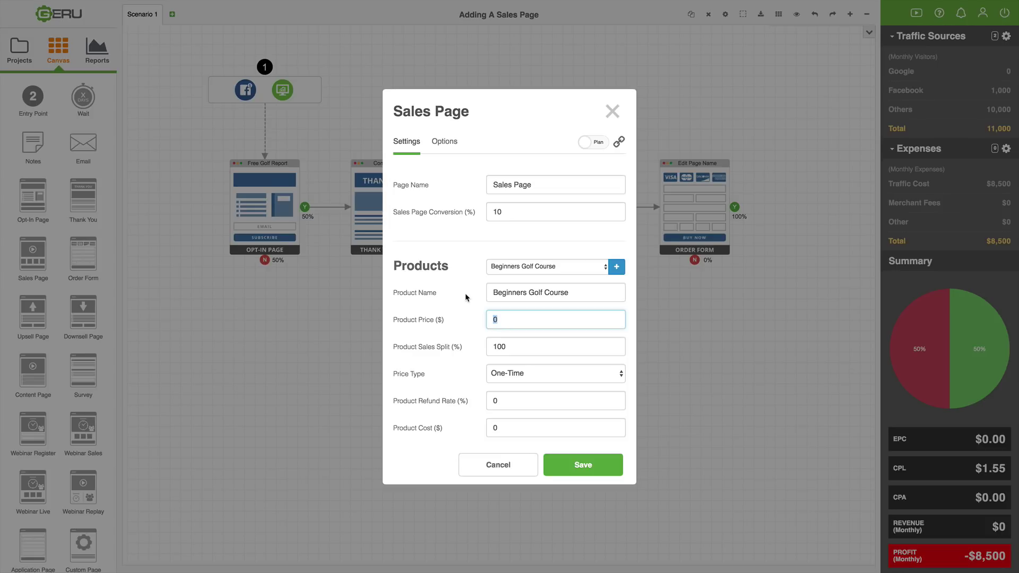
type("197")
left_click(461, 303)
- Set the product refund rate to 5%, keeping the One-Time price type
left_click(500, 403)
type("5")
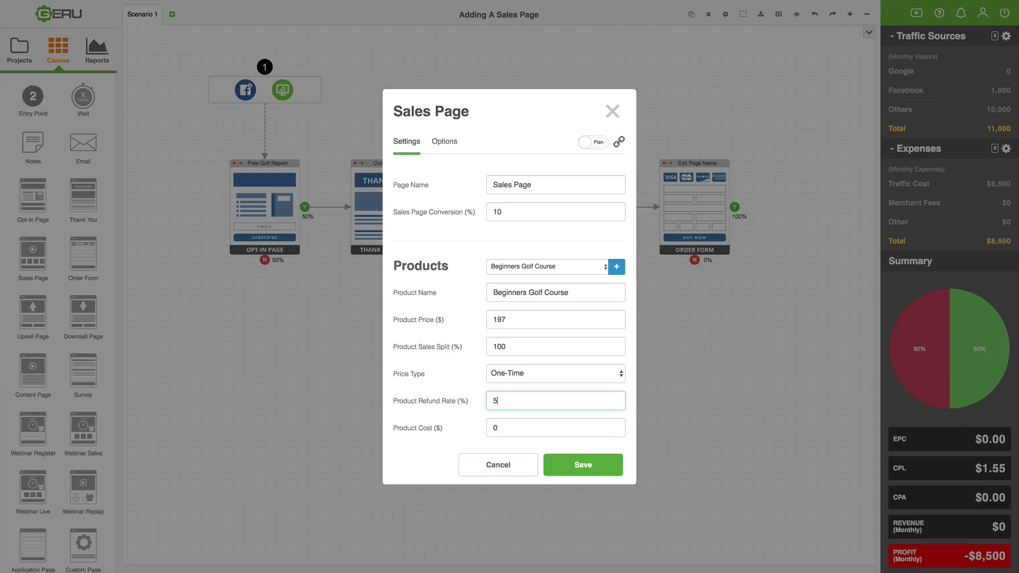
left_click(459, 381)
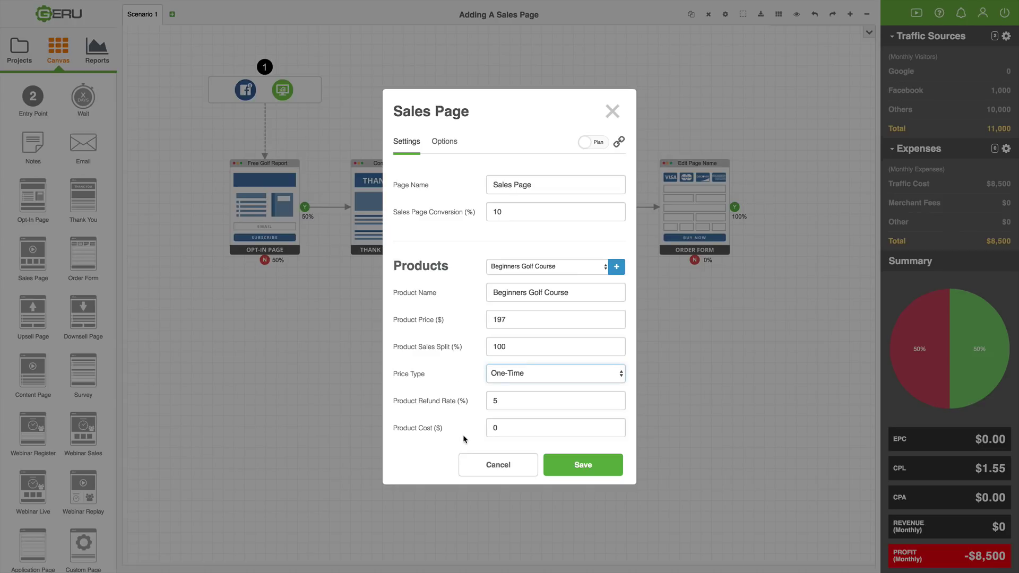
left_click(507, 430)
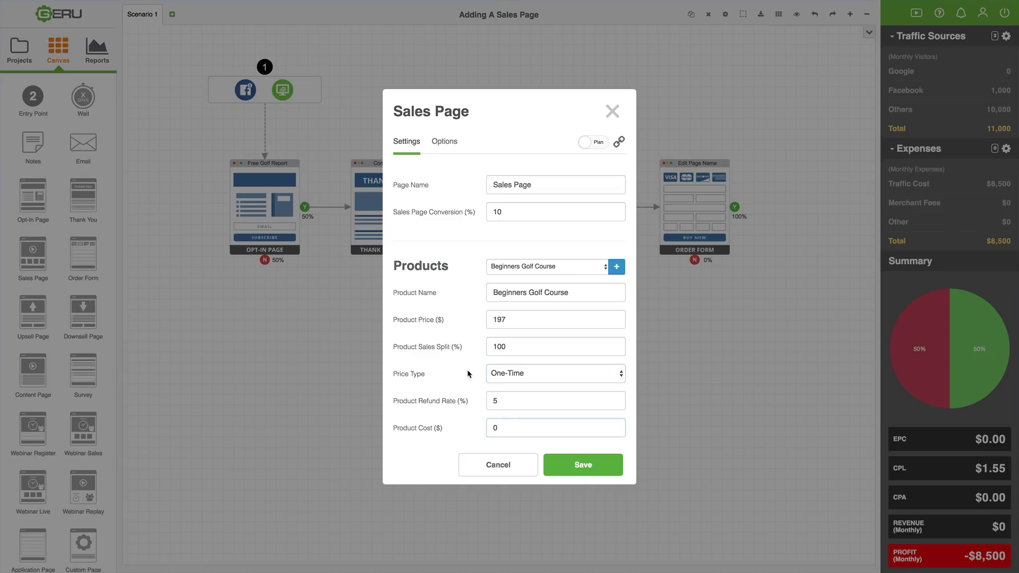
left_click(468, 372)
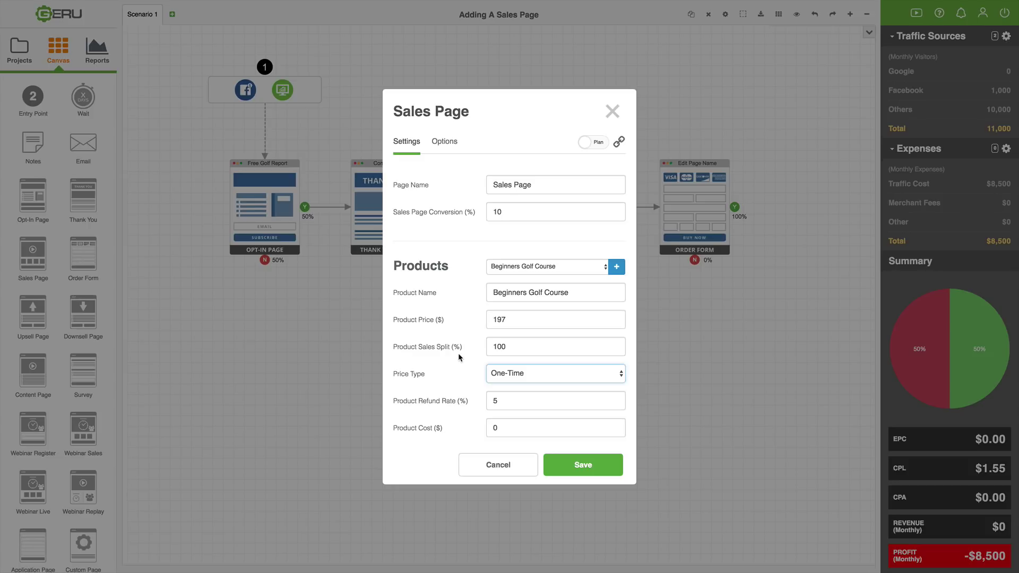
- Change the Beginners Golf Course price type to Monthly, revealing a Stick Rate of 1
left_click(469, 303)
left_click(538, 380)
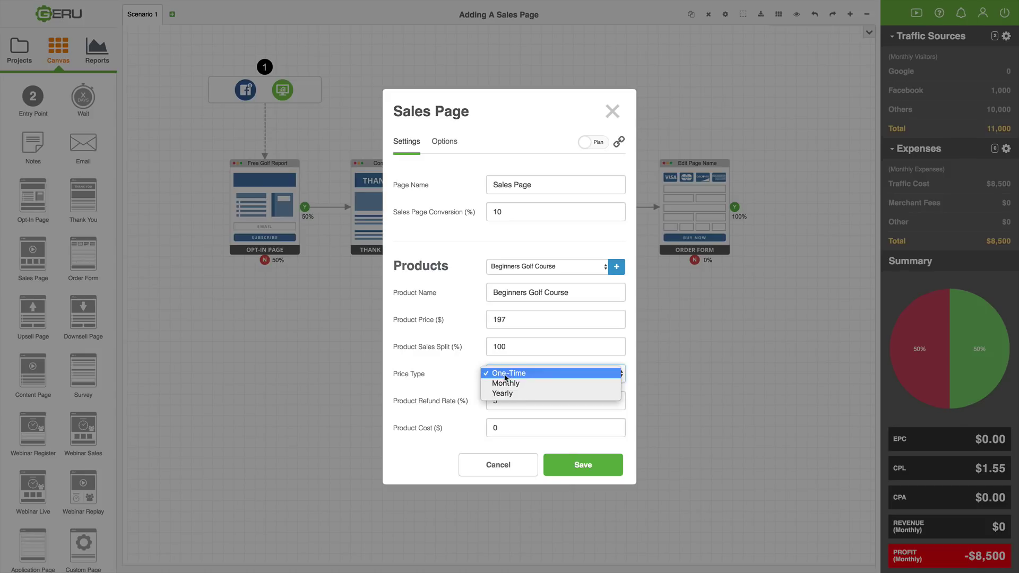
left_click(539, 383)
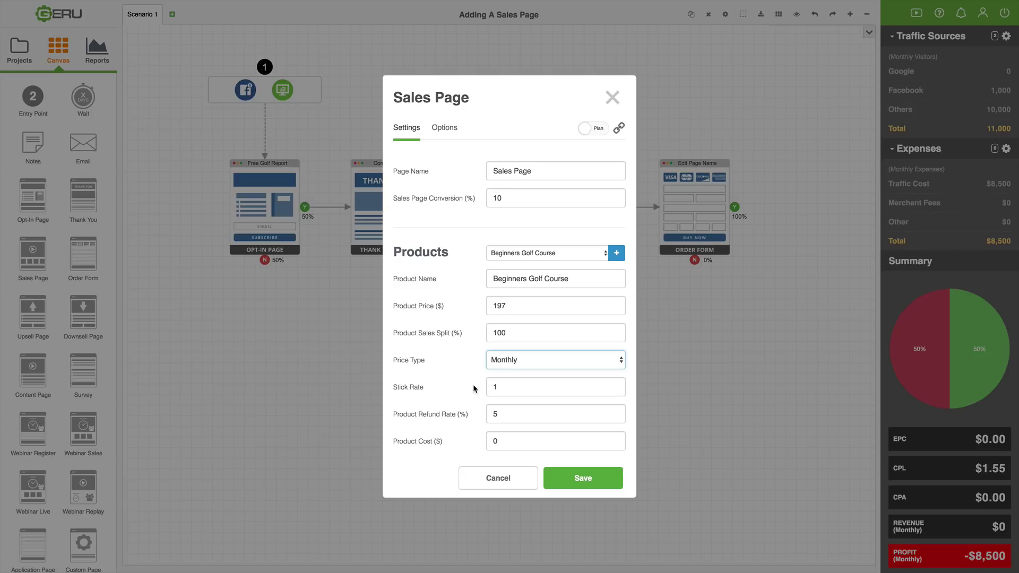
- Switch the product's price type back to One-Time so the Stick Rate field disappears
left_click(501, 387)
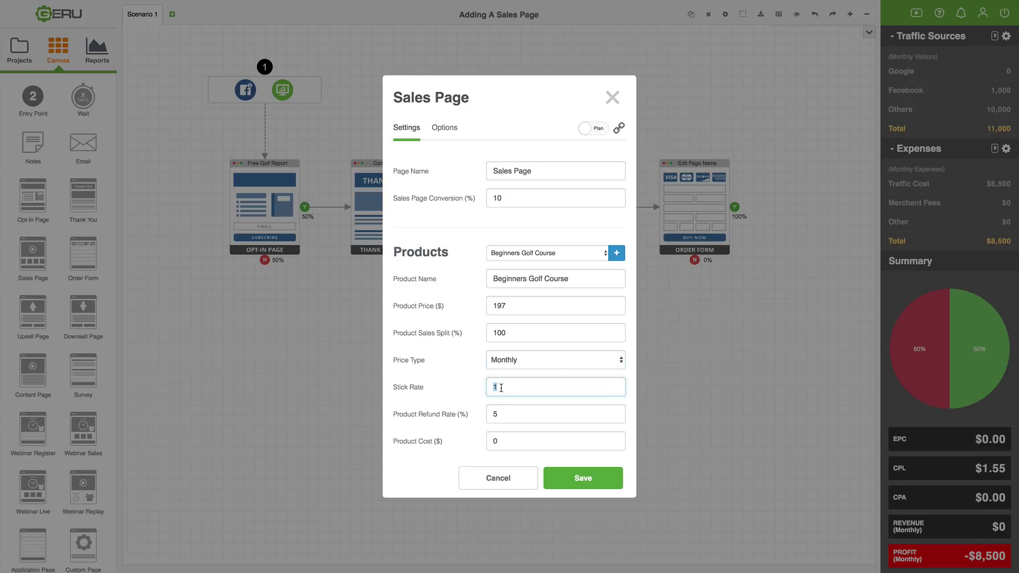
left_click(457, 382)
left_click(501, 387)
left_click(466, 378)
left_click(508, 364)
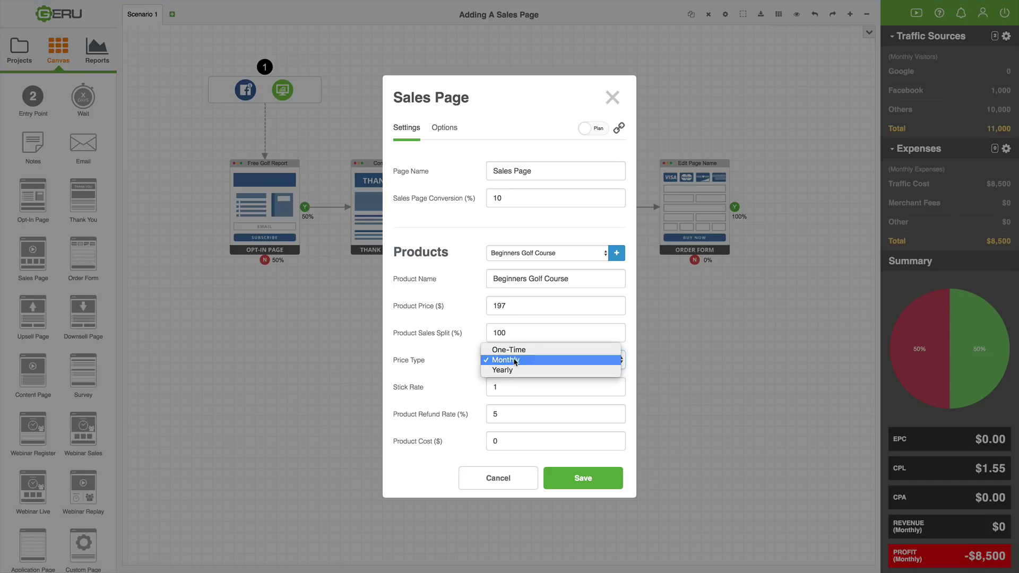
left_click(475, 361)
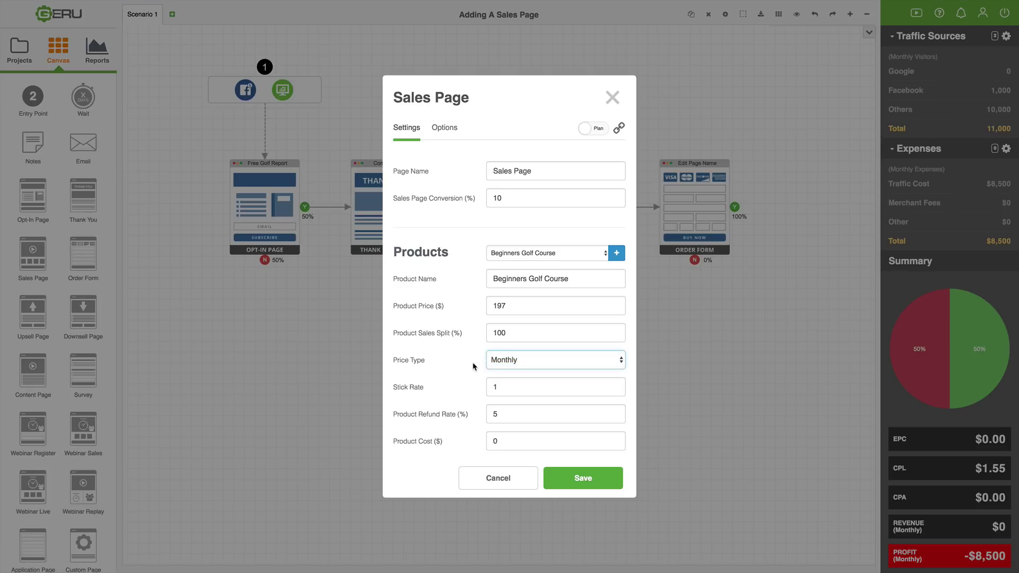
left_click(474, 373)
left_click(515, 362)
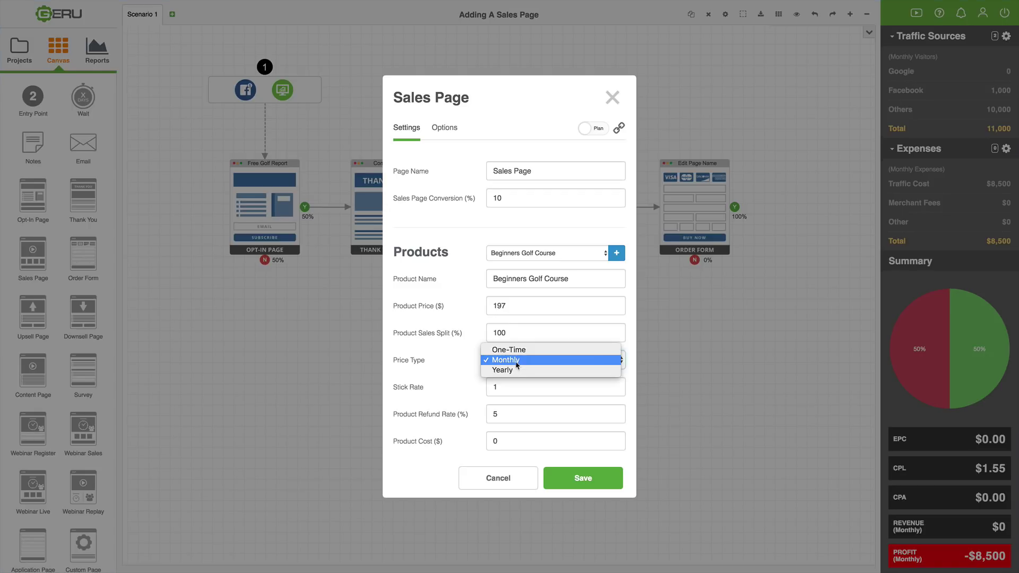
left_click(517, 351)
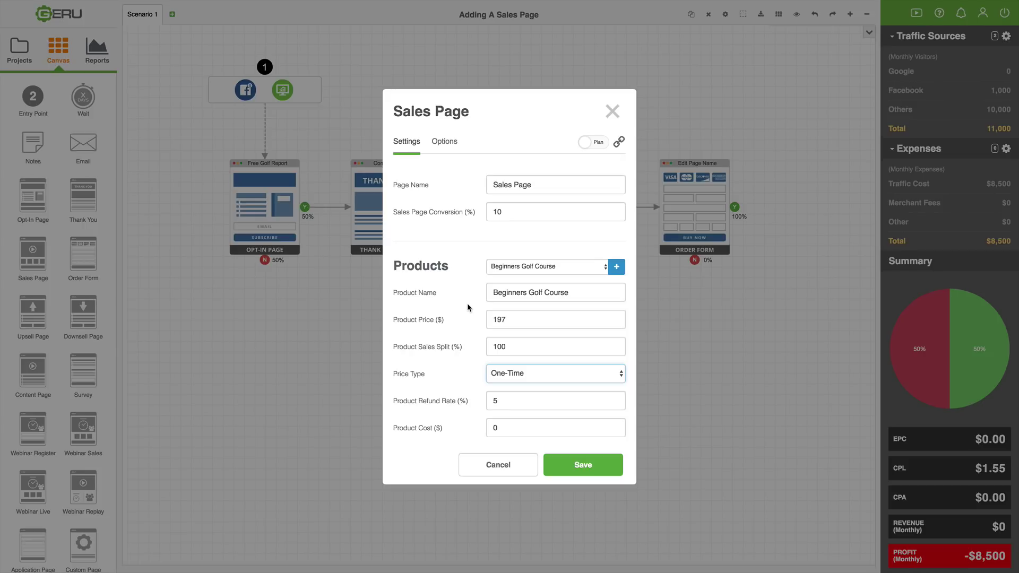
- Add a second product named P2 alongside Beginners Golf Course
left_click(600, 268)
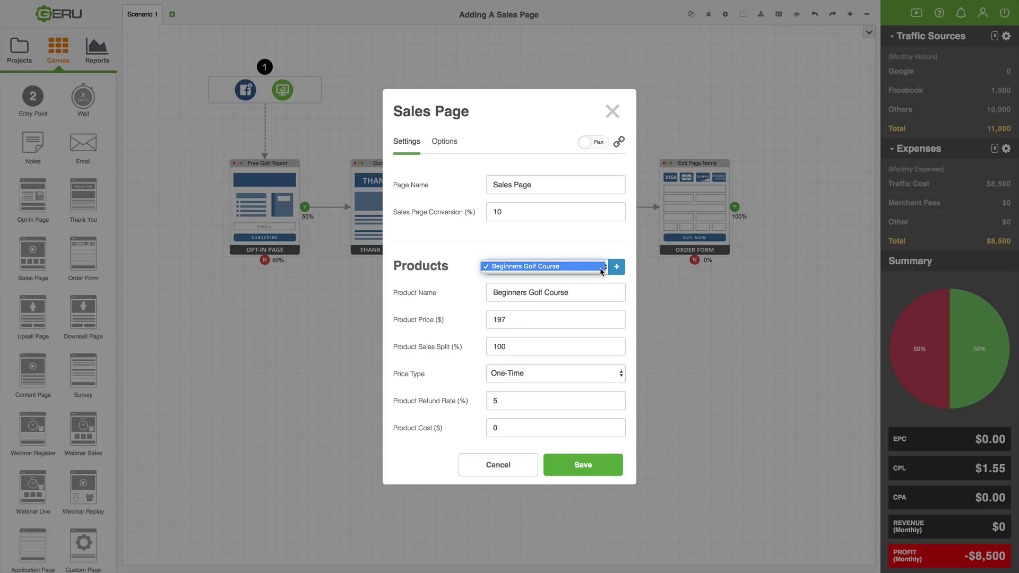
left_click(548, 268)
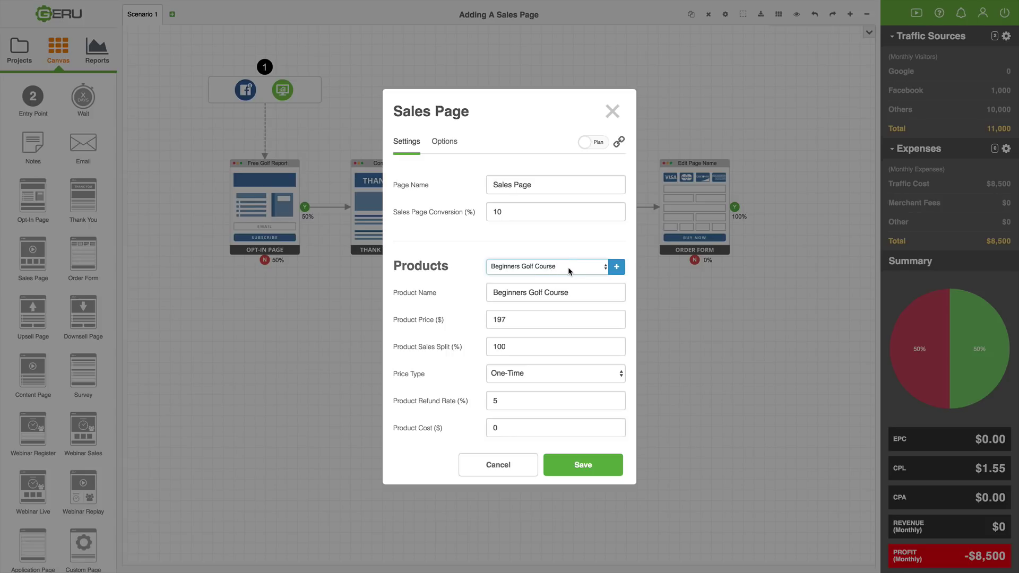
left_click(616, 267)
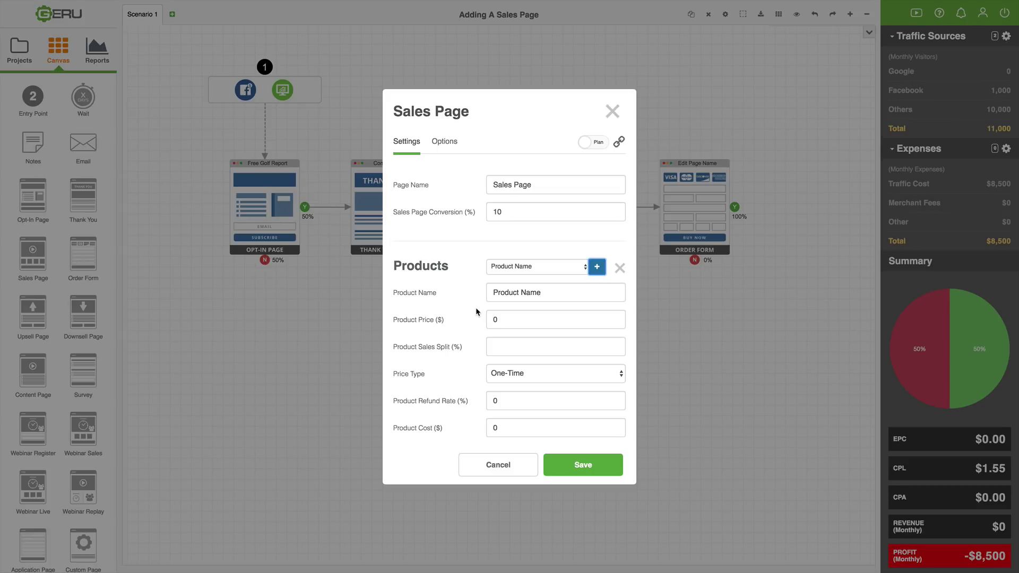
left_click(541, 292)
type("P2")
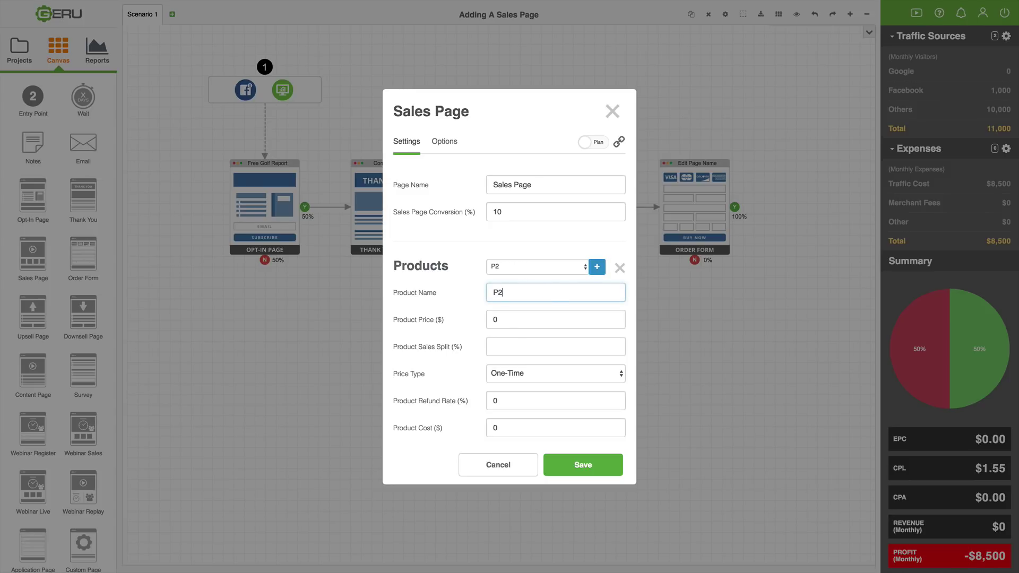
triple_click(460, 317)
- Add two more products named P3 and P4
left_click(596, 267)
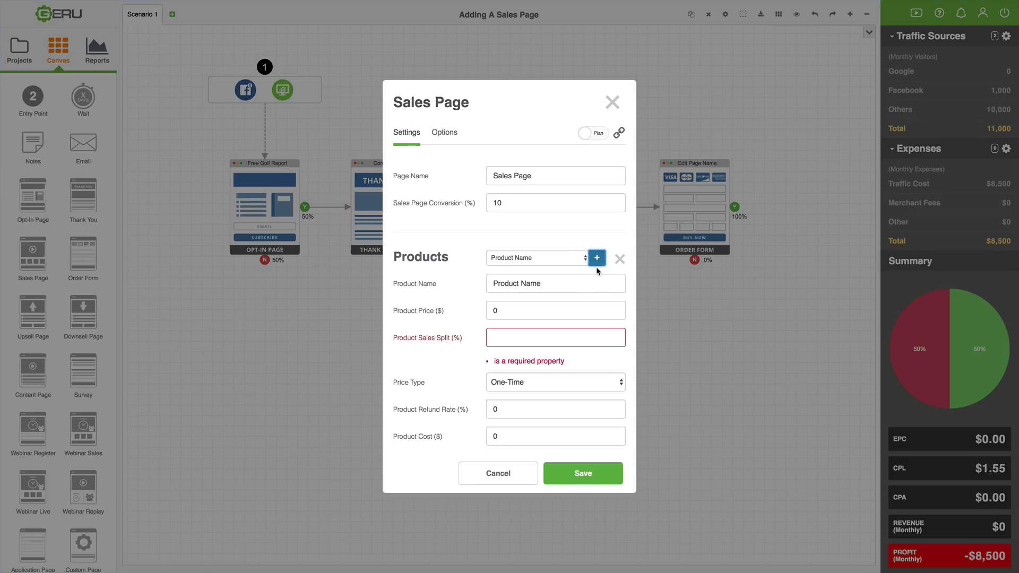
left_click(555, 285)
type("P3")
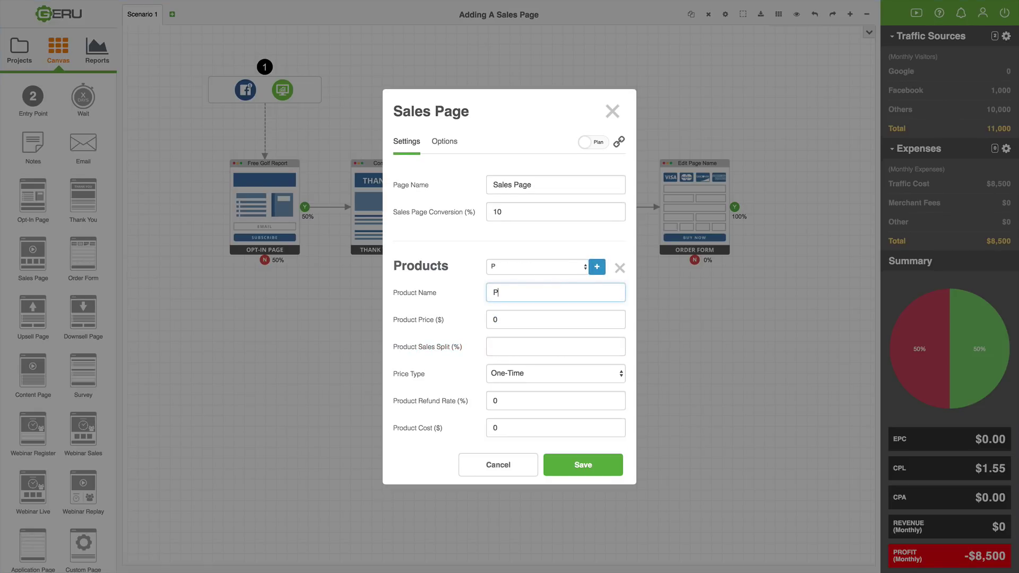
left_click(599, 270)
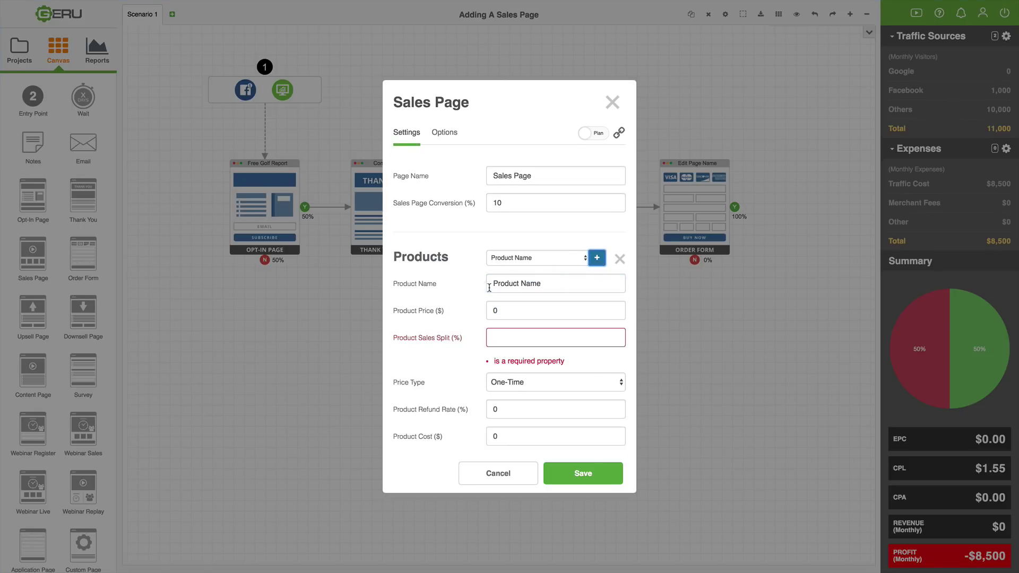
left_click(533, 267)
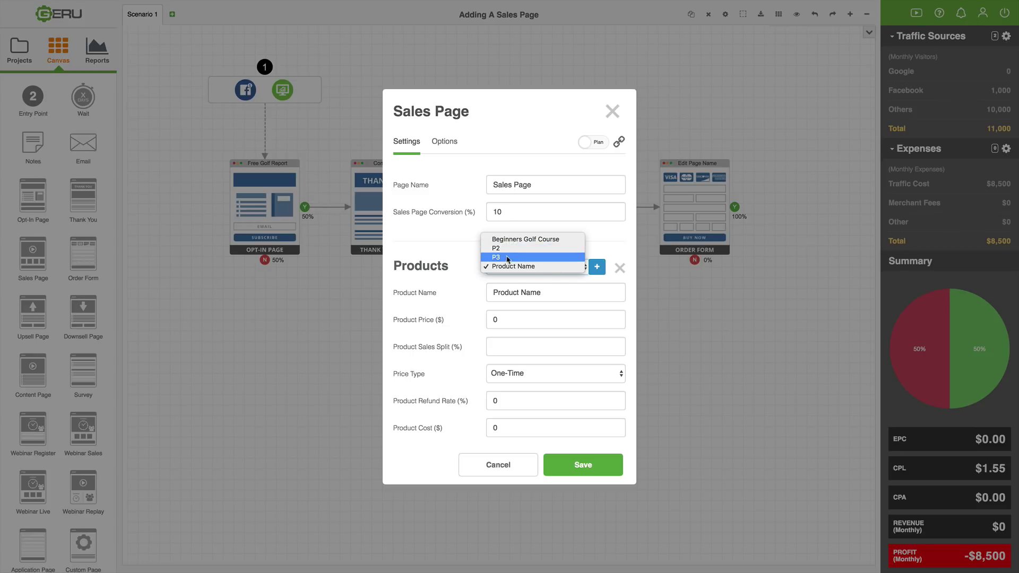
left_click(475, 280)
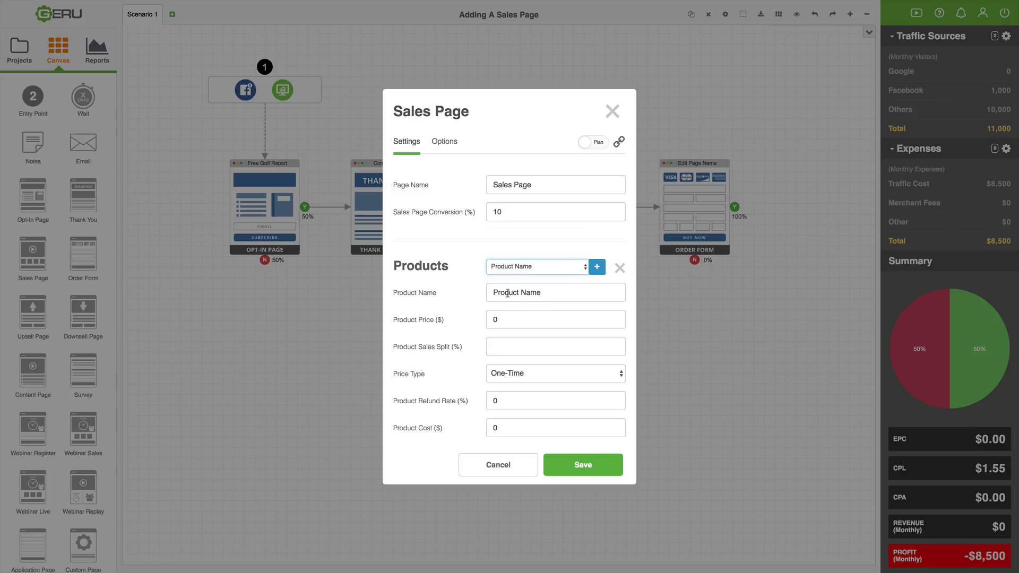
triple_click(546, 294)
type("P4")
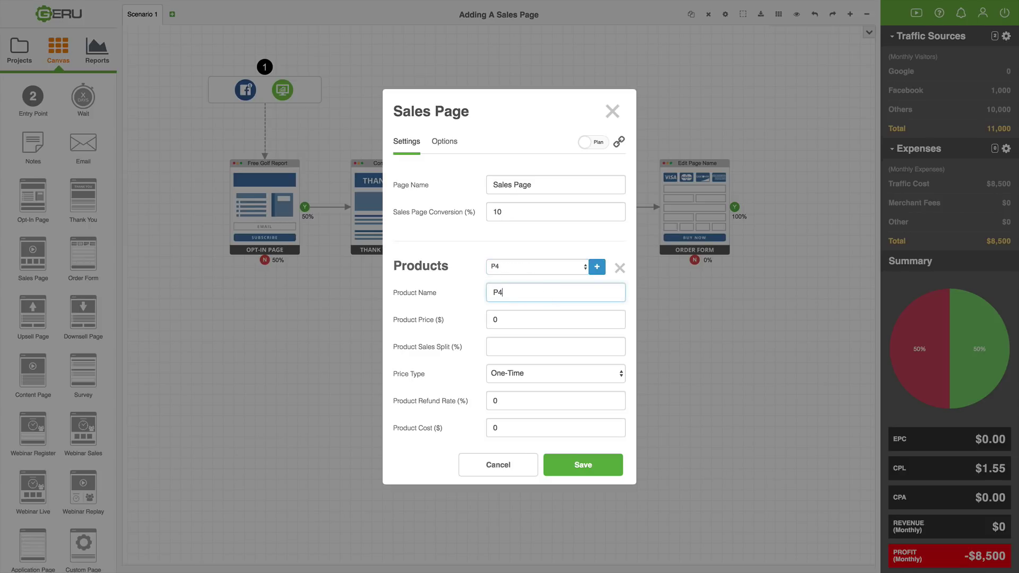
- Add product P5 plus one more unnamed product, then review the product list
left_click(596, 267)
left_click(531, 266)
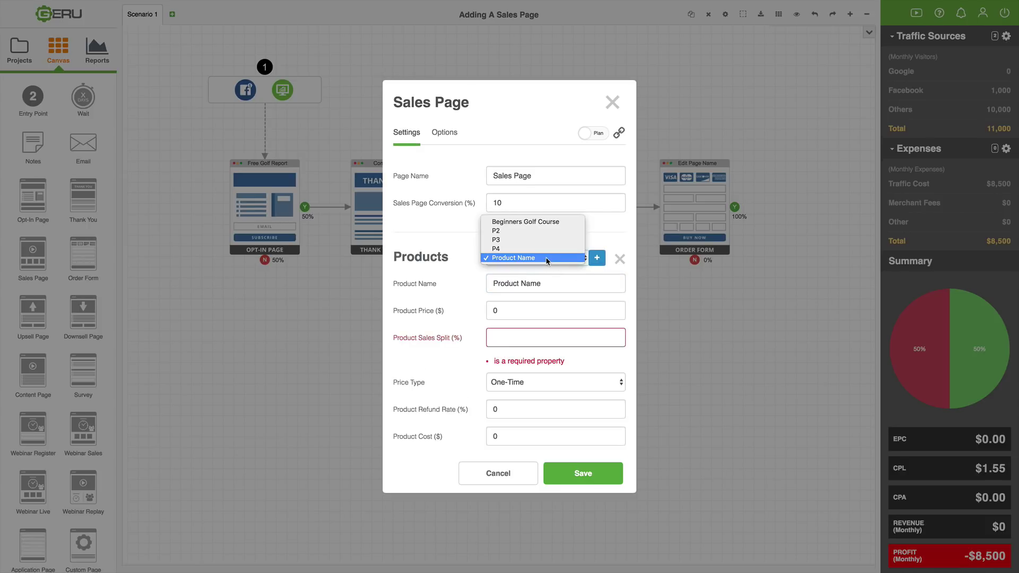
left_click(531, 259)
triple_click(496, 291)
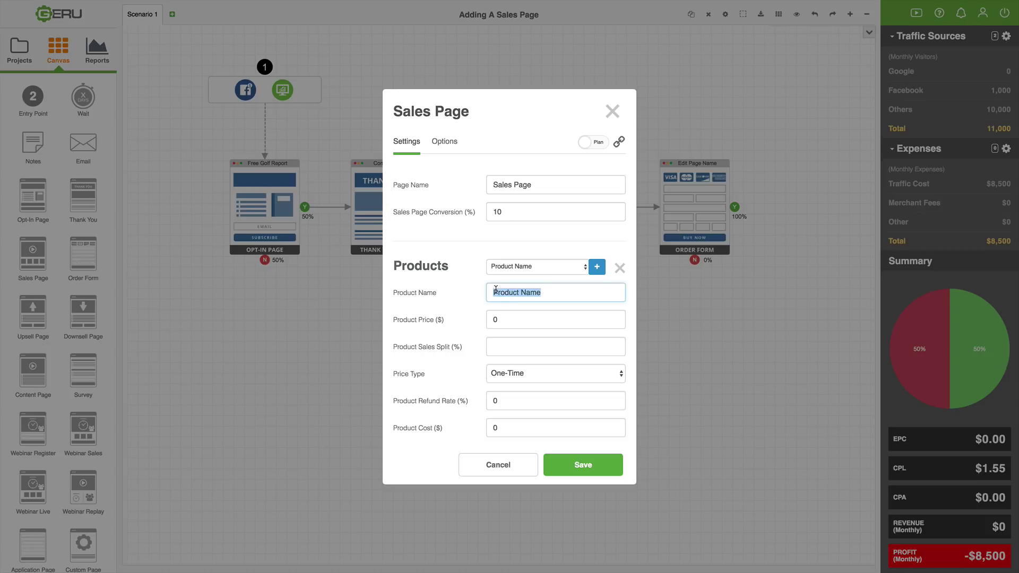
type("P5")
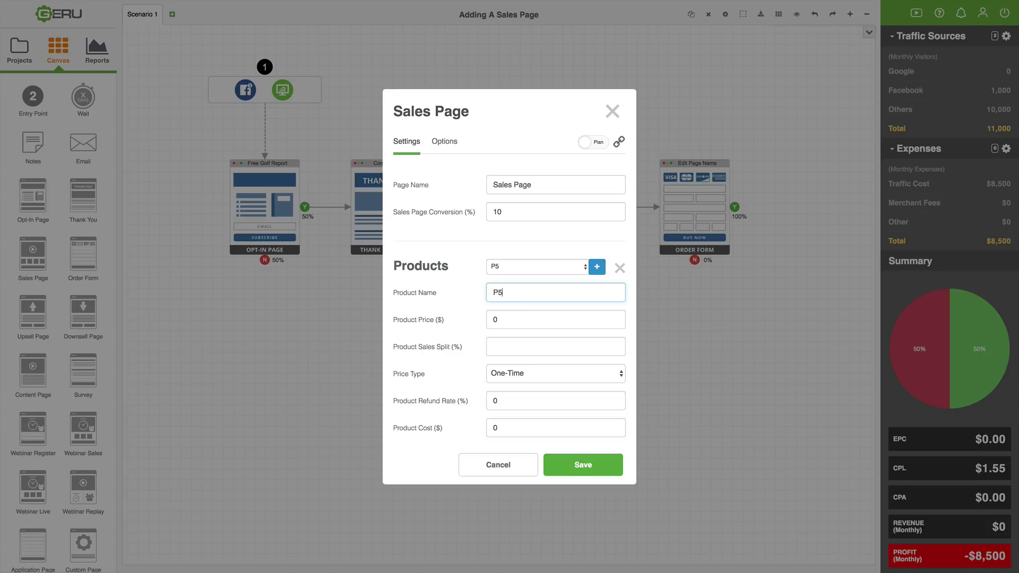
left_click(596, 273)
left_click(512, 266)
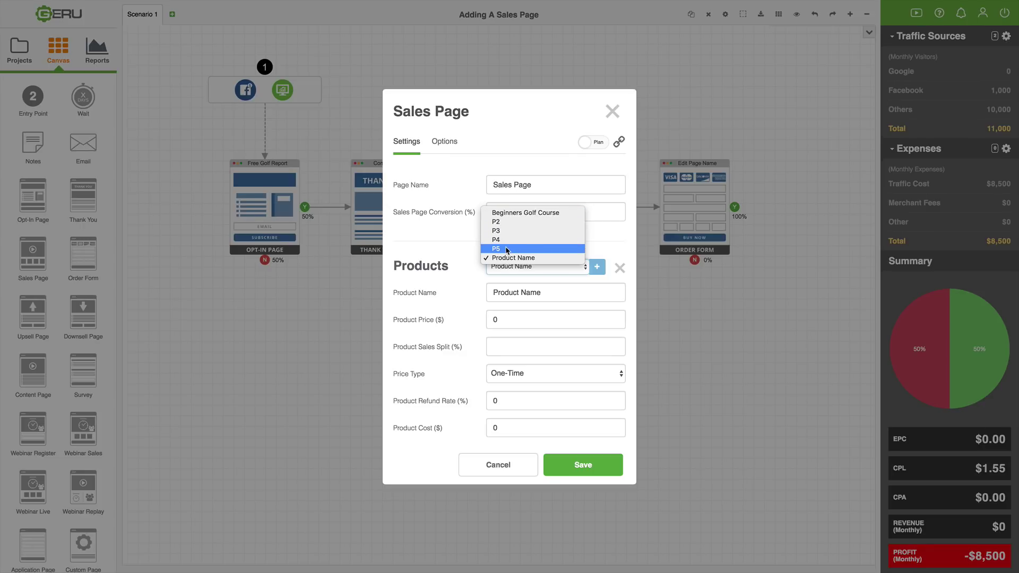
left_click(467, 298)
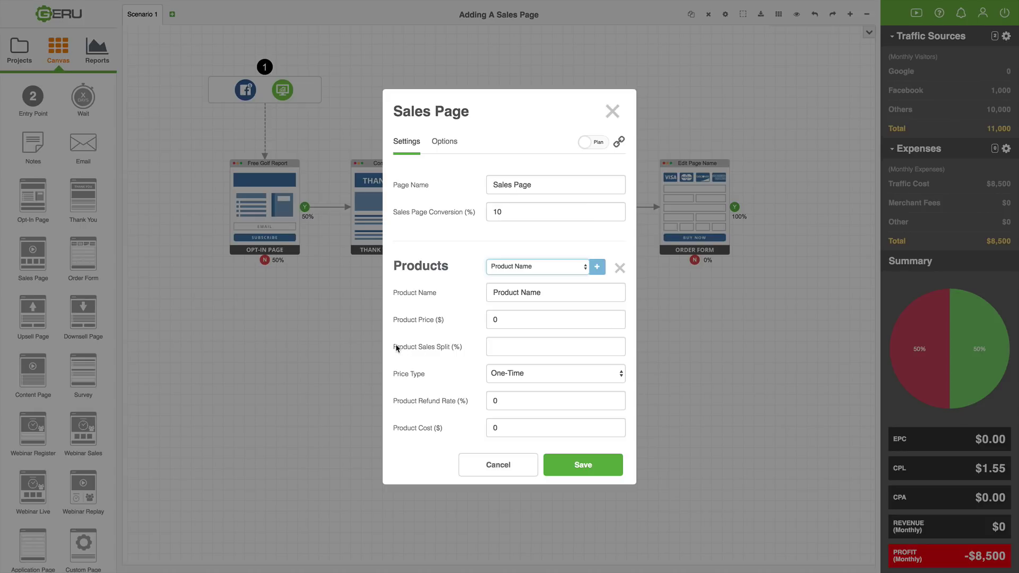
mouse_move(462, 348)
left_mouse_down()
mouse_move(418, 349)
mouse_move(462, 335)
left_mouse_up()
- Delete products P5, P4 and P3, leaving only Beginners Golf Course and P2
left_click(568, 268)
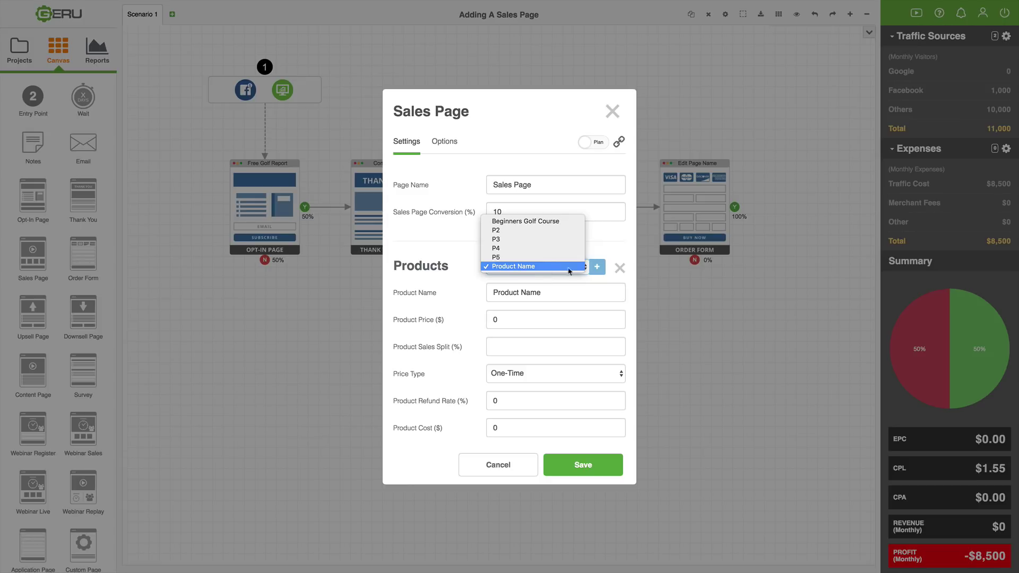
left_click(525, 220)
left_click(584, 270)
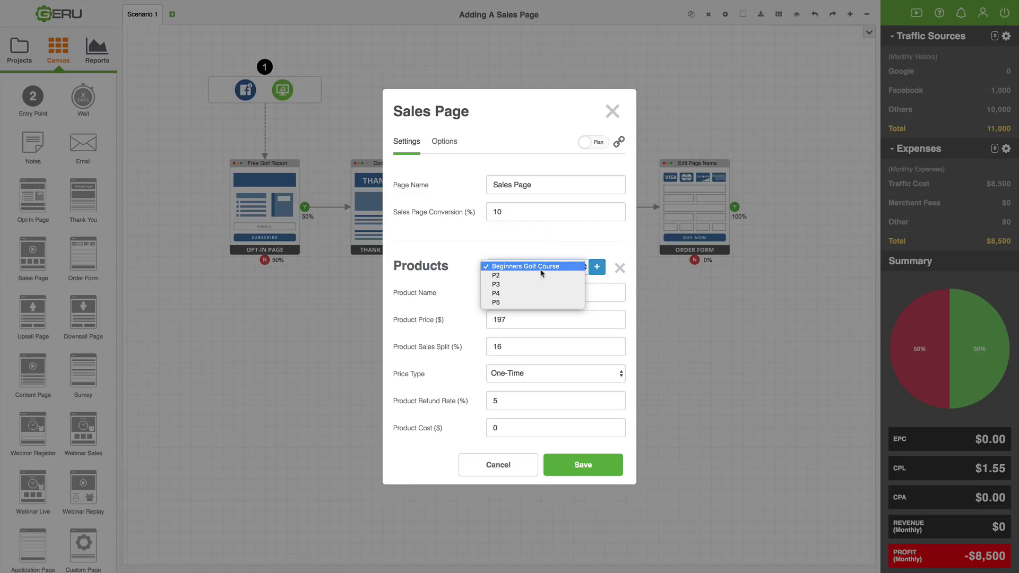
left_click(525, 296)
left_click(619, 273)
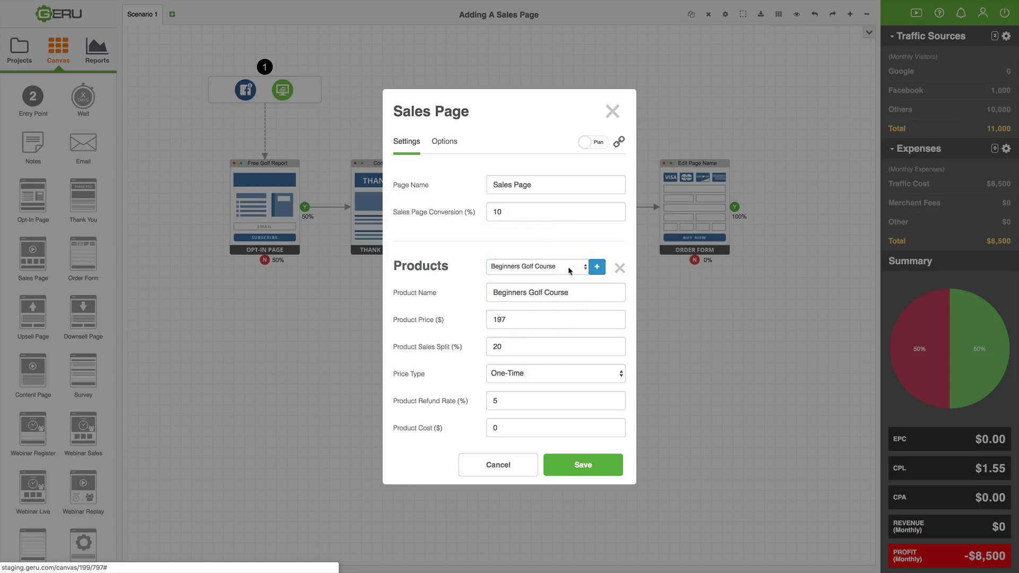
left_click(571, 268)
left_click(525, 291)
left_click(620, 271)
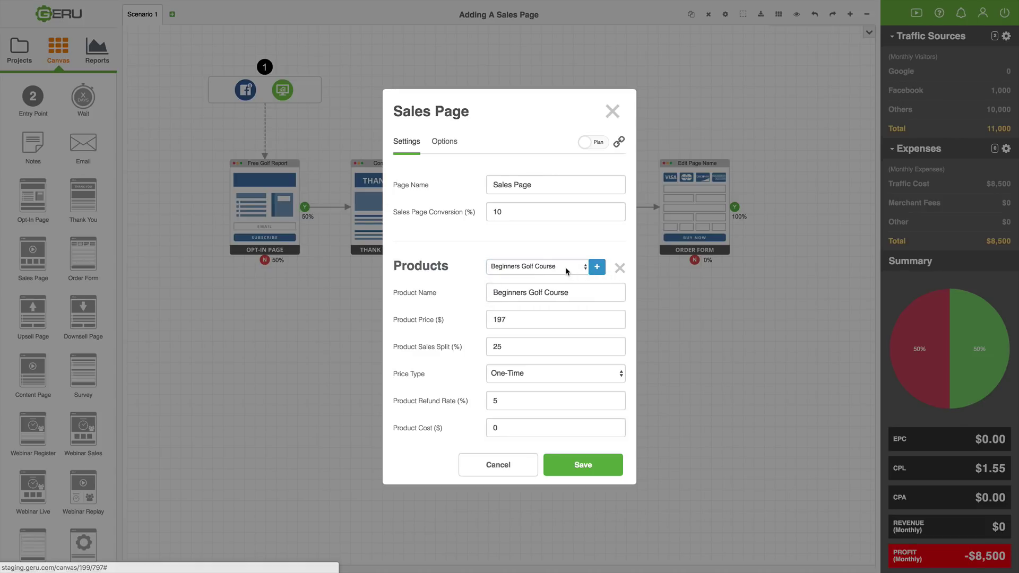
left_click(570, 270)
left_click(525, 284)
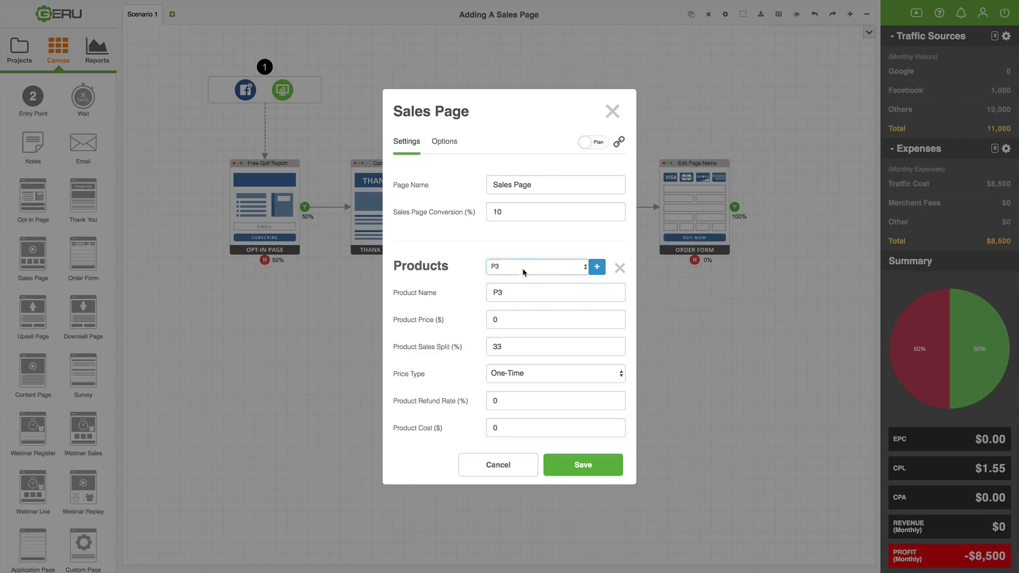
left_click(619, 271)
left_click(554, 269)
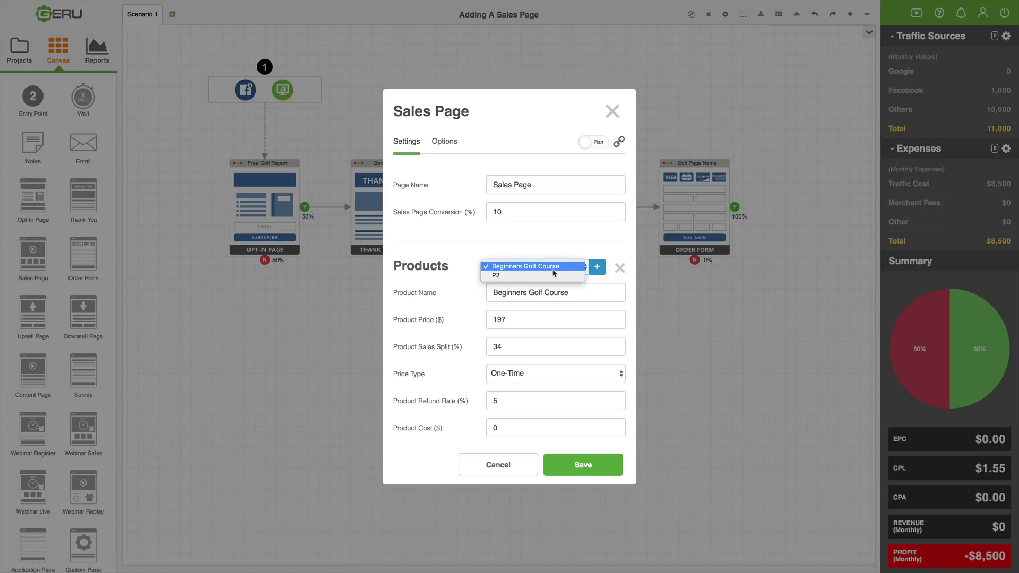
- Give Beginners Golf Course an 80% sales split, then view P2 with its remaining 20%
left_click(465, 283)
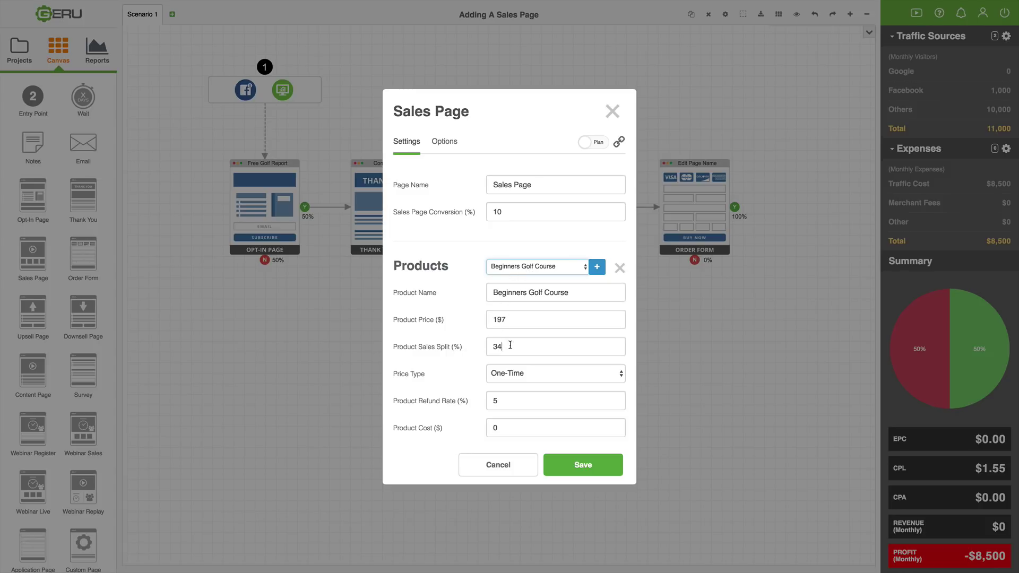
left_click_drag(508, 343, 463, 345)
type("80")
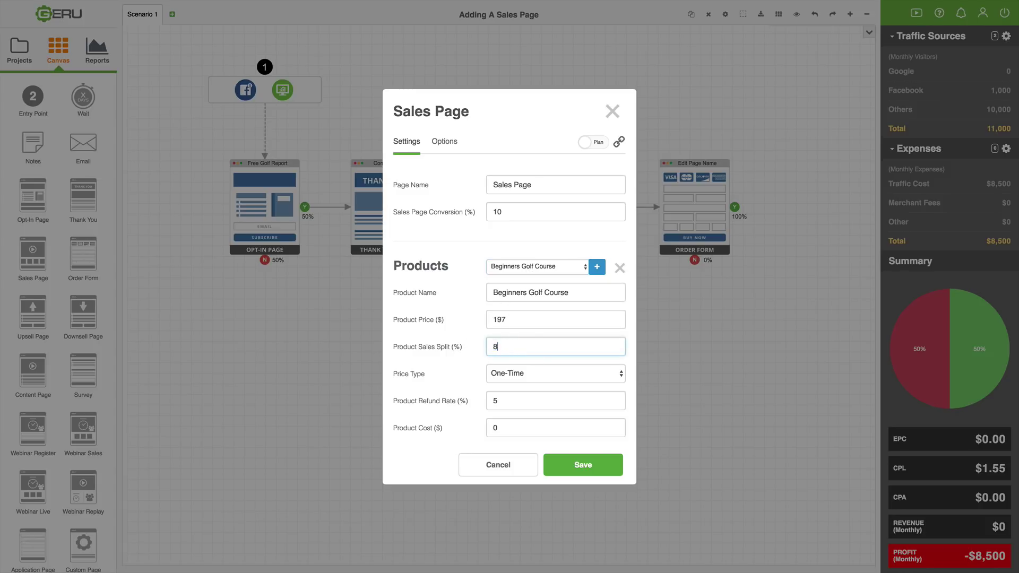
left_click(467, 327)
left_click(574, 272)
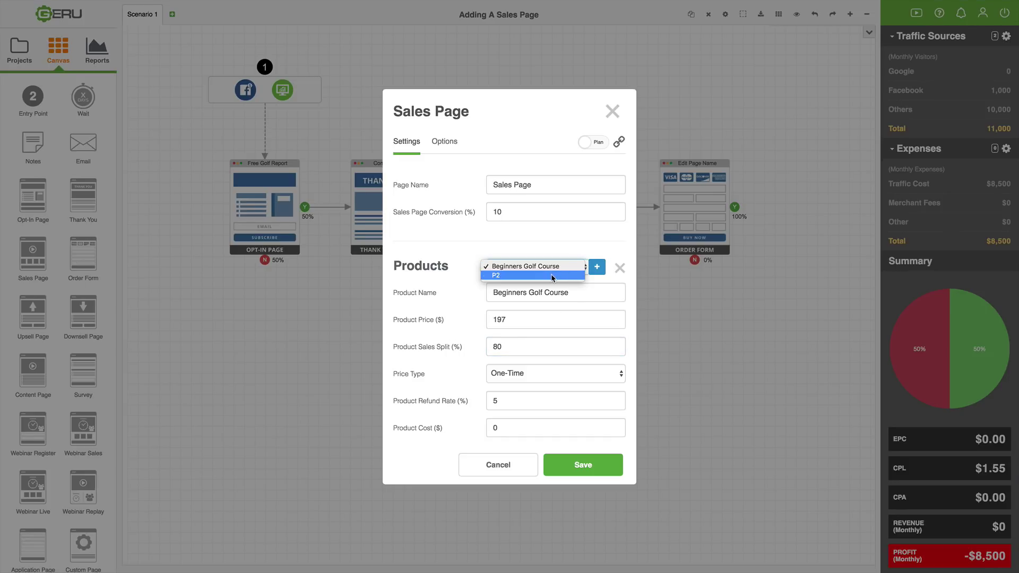
left_click(554, 275)
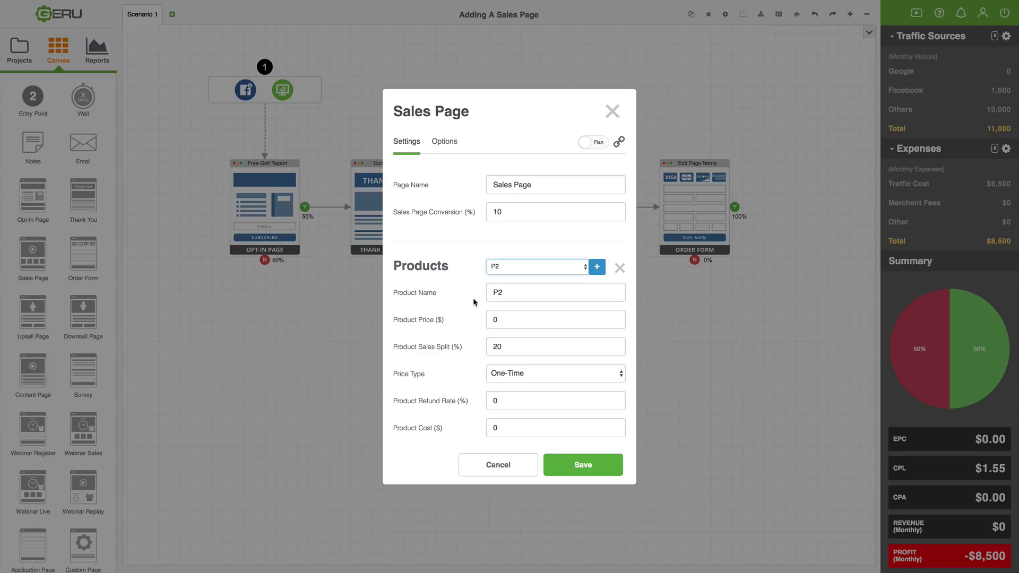
- Remove P2, set Beginners Golf Course's sales split to 100%, and save the Sales Page
left_click(619, 268)
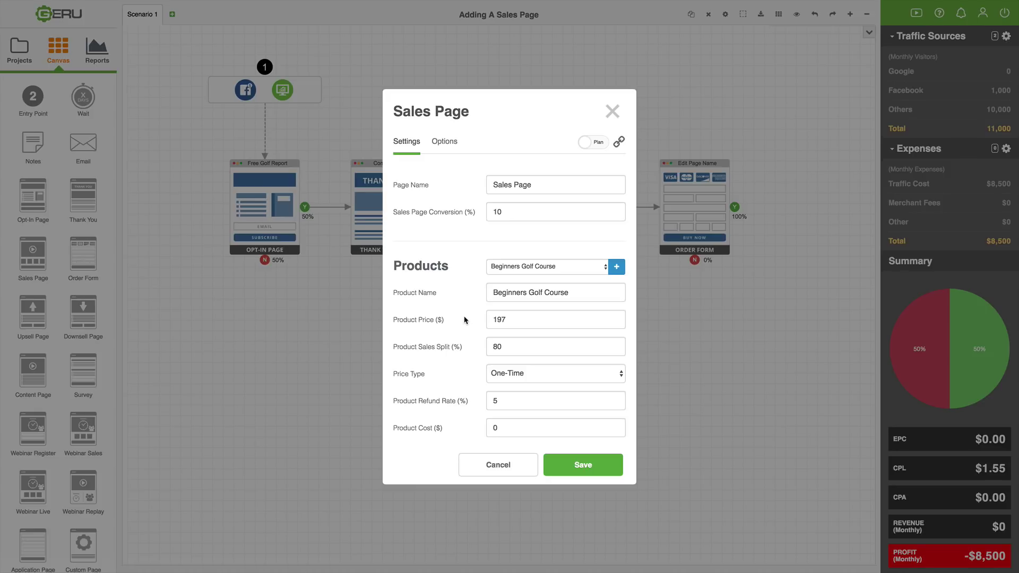
double_click(508, 347)
type("1000")
key("BackSpace")
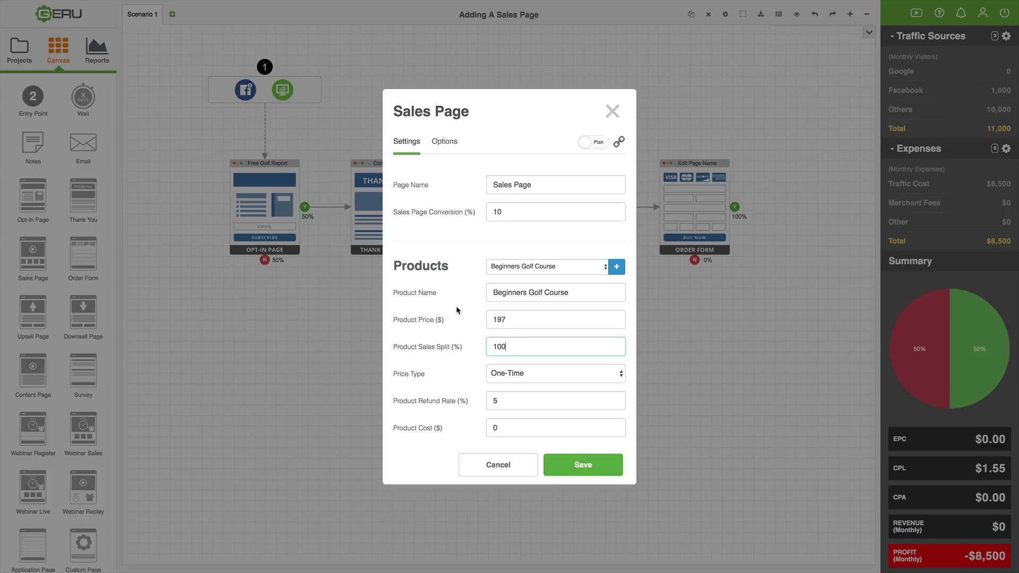
left_click(458, 312)
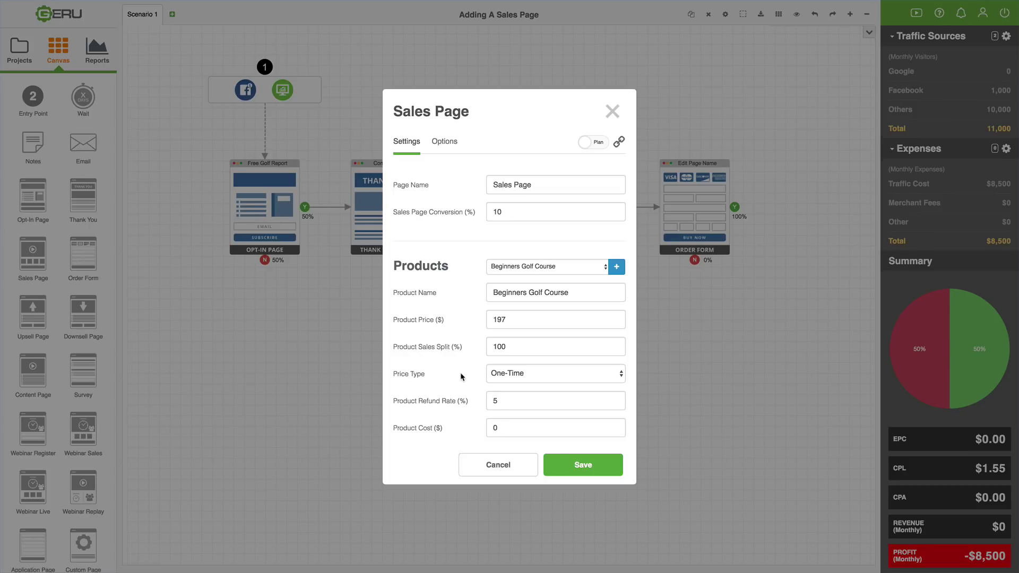
left_click(574, 474)
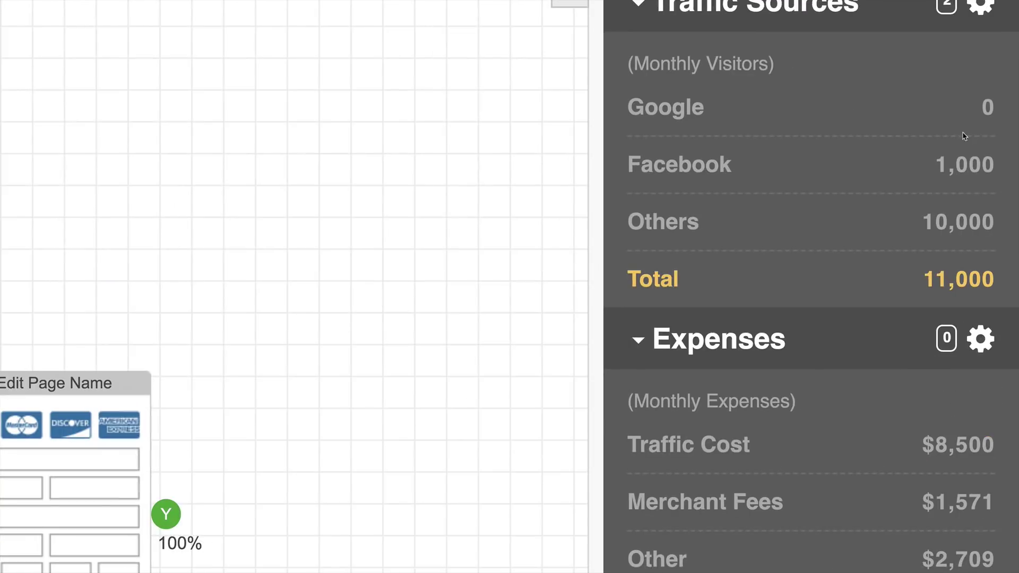
- Scroll the metrics panel and check the pie chart: $54,175 monthly revenue, $41,395 monthly profit
scroll(986, 81, "down", 3)
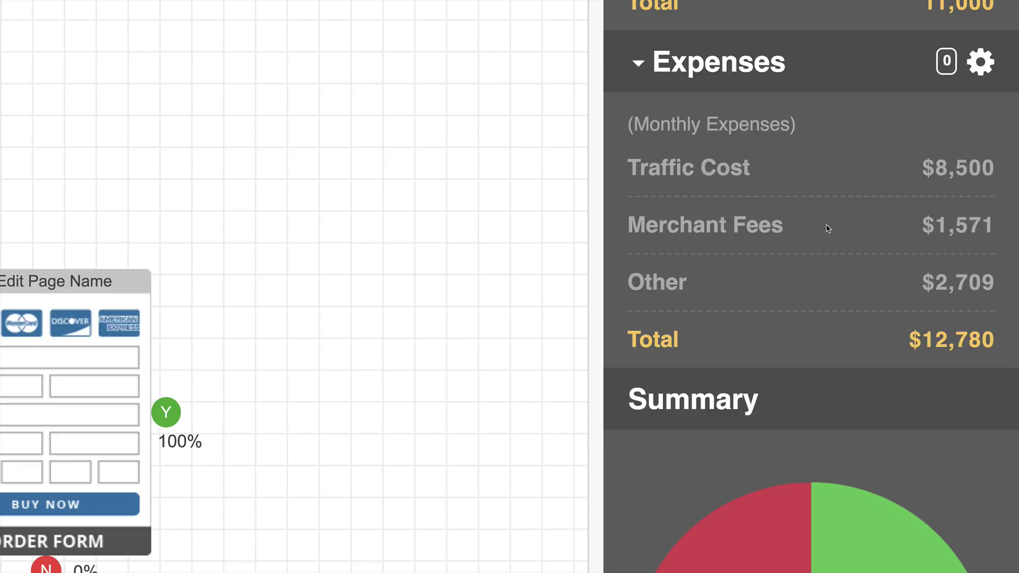
scroll(826, 228, "down", 3)
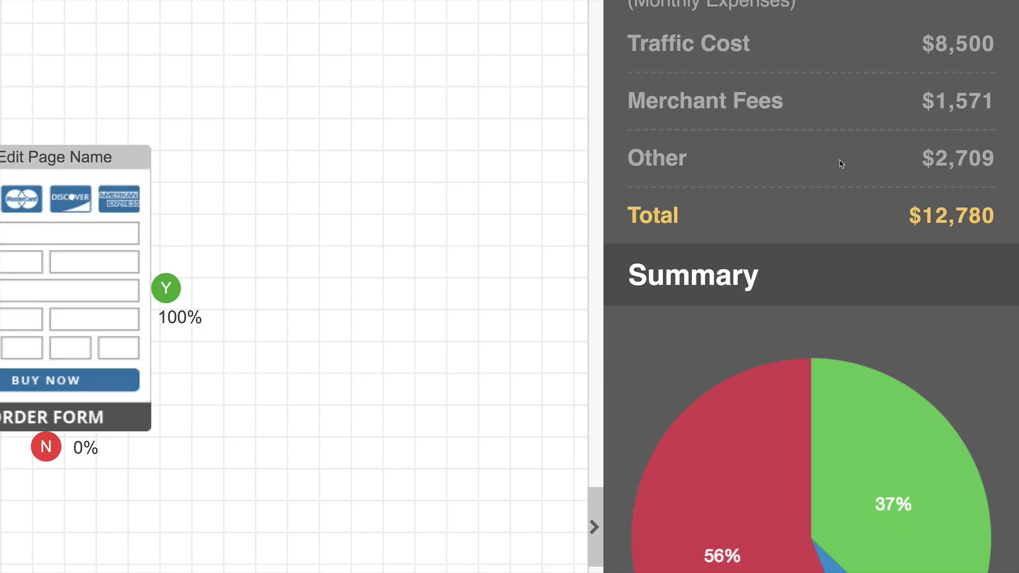
scroll(838, 164, "up", 2)
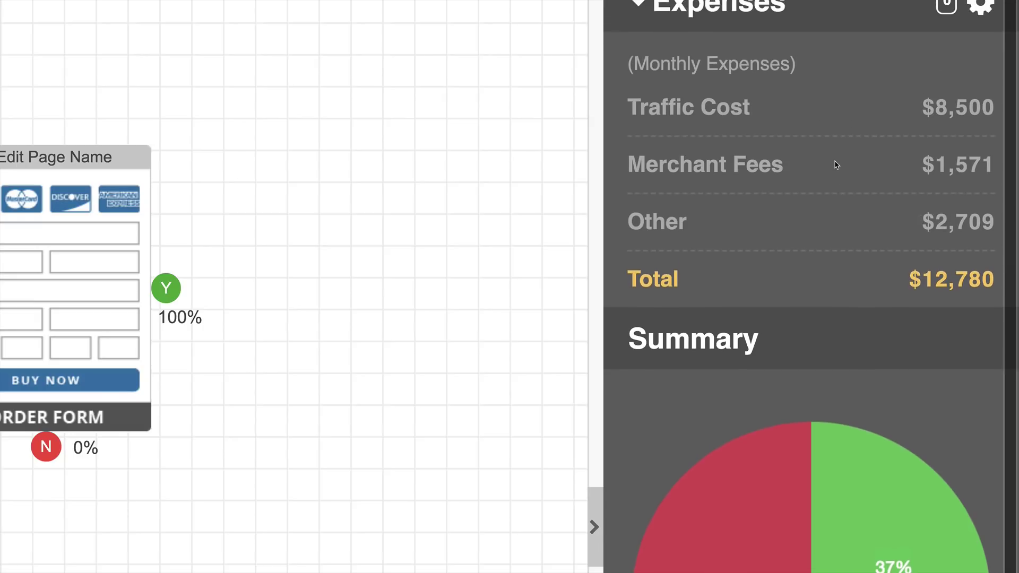
scroll(836, 164, "down", 2)
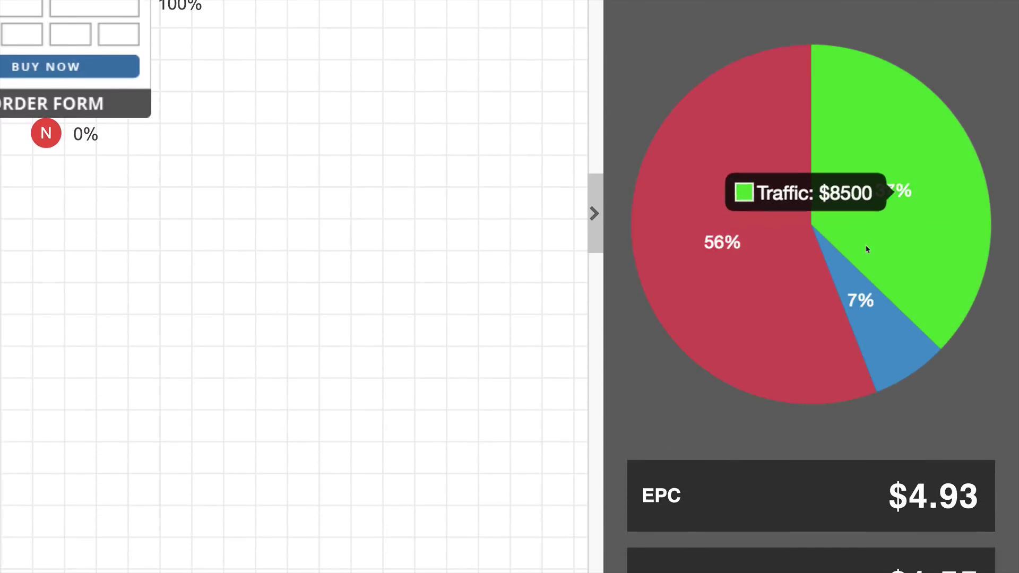
mouse_move(860, 288)
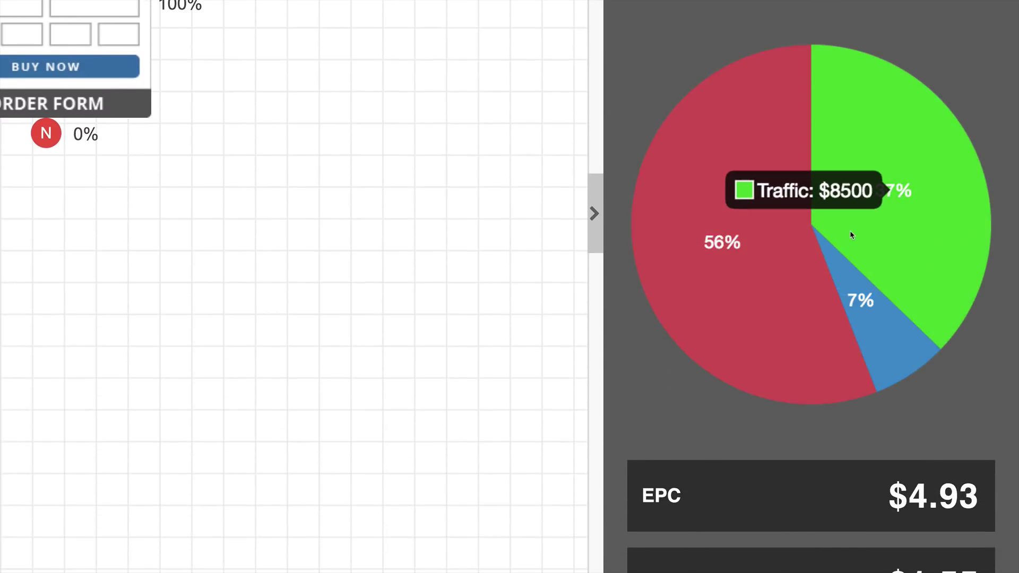
mouse_move(773, 231)
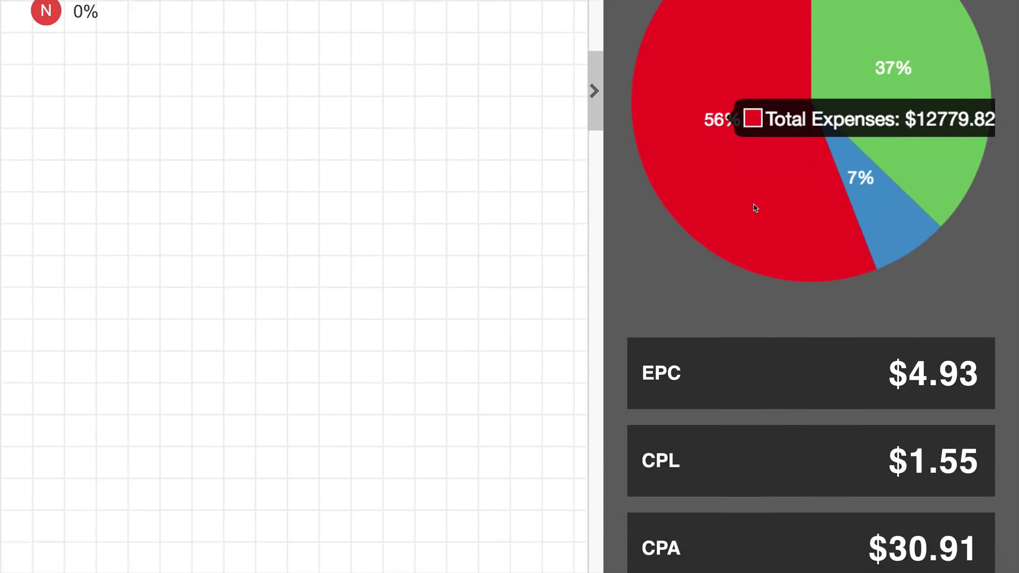
scroll(755, 208, "down", 5)
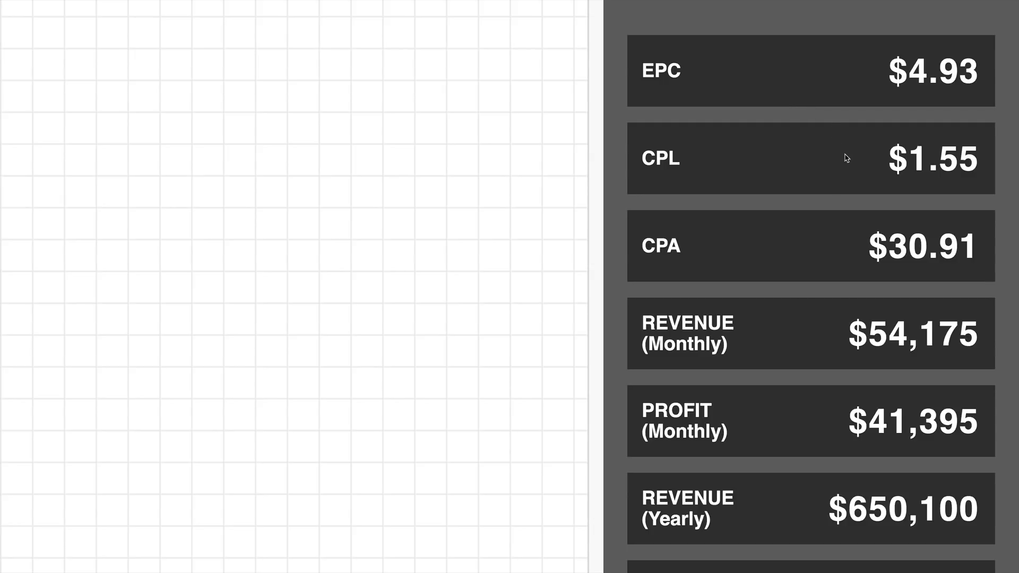
scroll(844, 158, "down", 3)
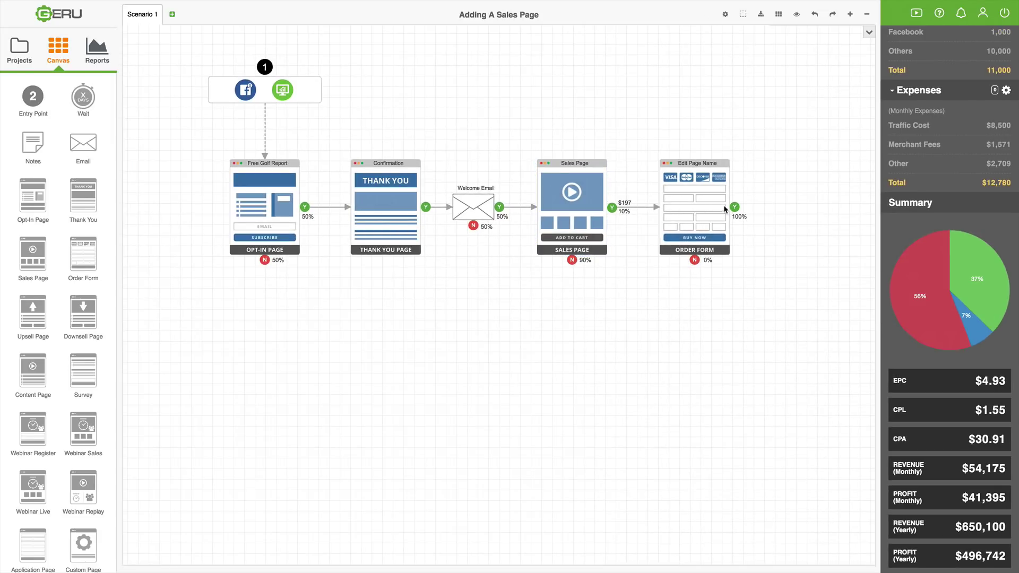
- Open the Order Form settings, confirm the 100% checkout rate, and save
double_click(694, 215)
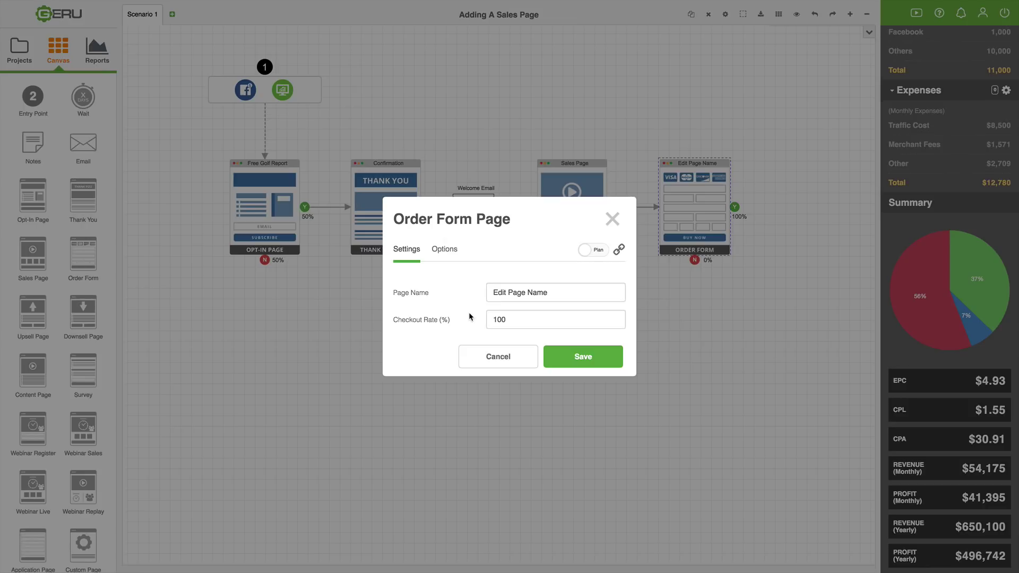
left_click(514, 320)
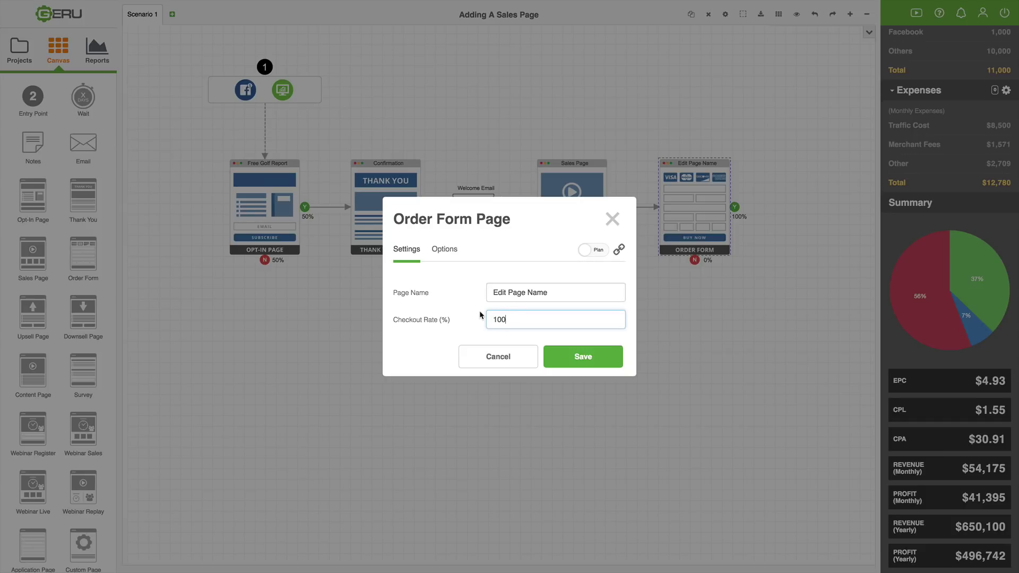
left_click(568, 355)
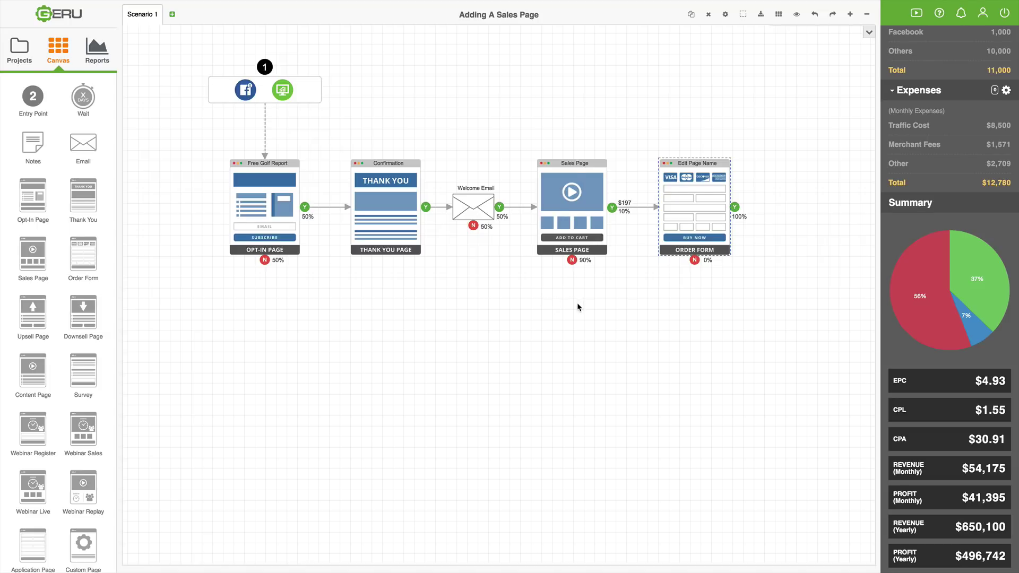
scroll(577, 307, "up", 2)
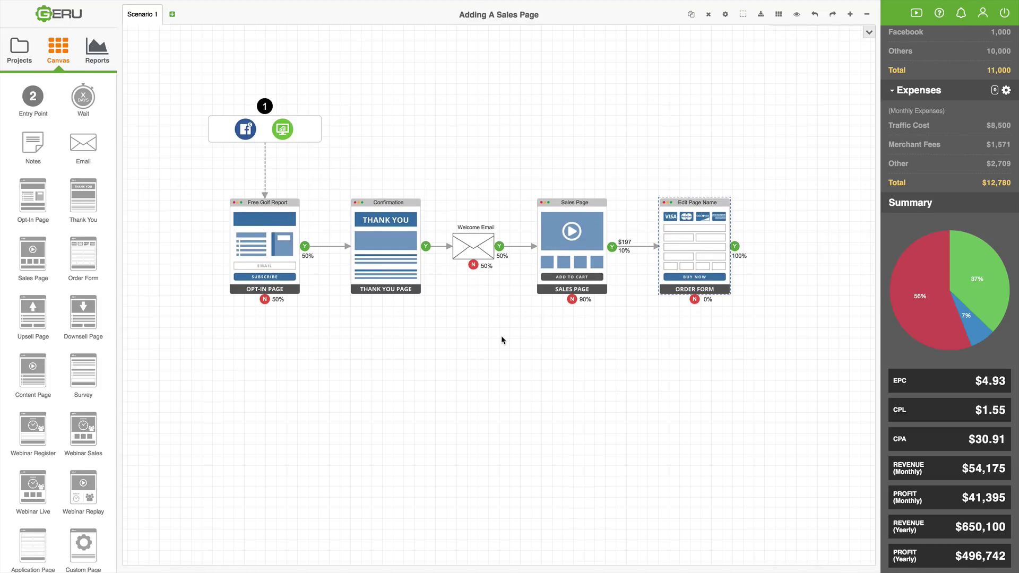